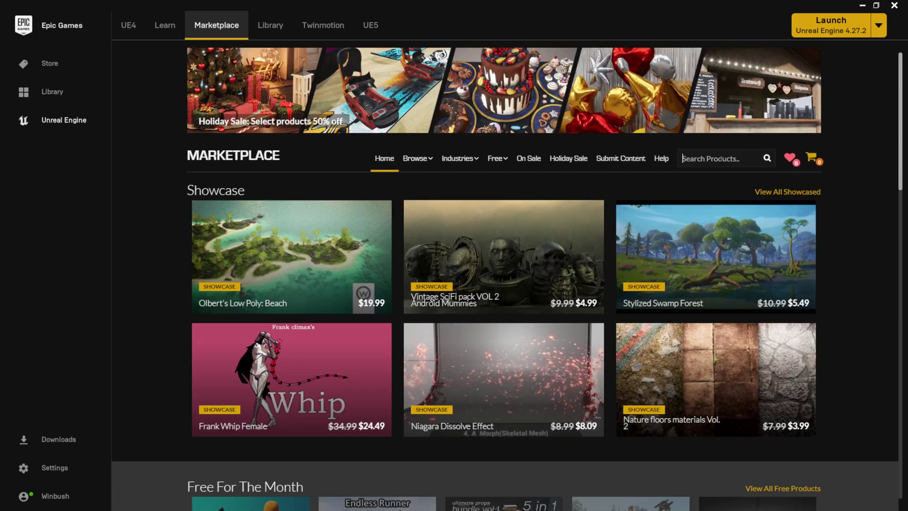
- Search the Marketplace for 'megascans trees' and open the European Black Alder pack page
{"action": "left_click", "coordinate": [715, 159]}
{"action": "type", "text": "megascans"}
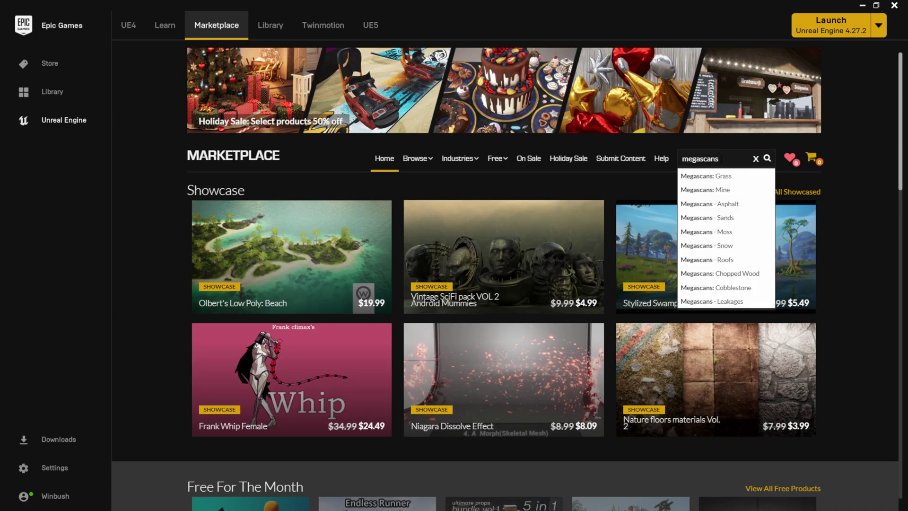
{"action": "type", "text": " t"}
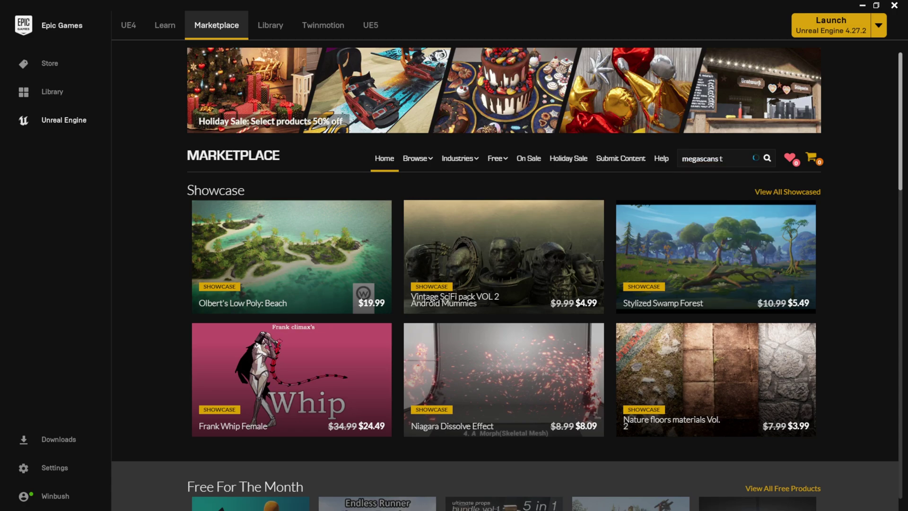
{"action": "type", "text": "rees"}
{"action": "key", "text": "Return"}
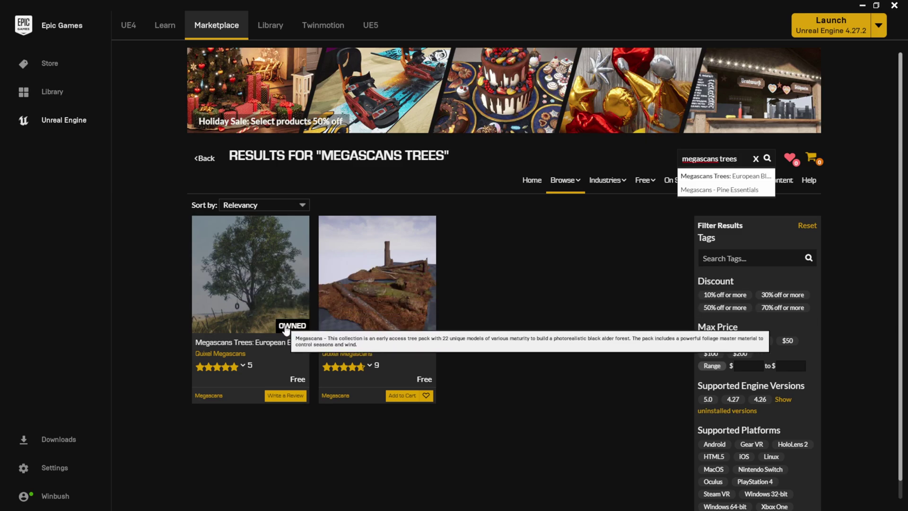
{"action": "left_click", "coordinate": [280, 286]}
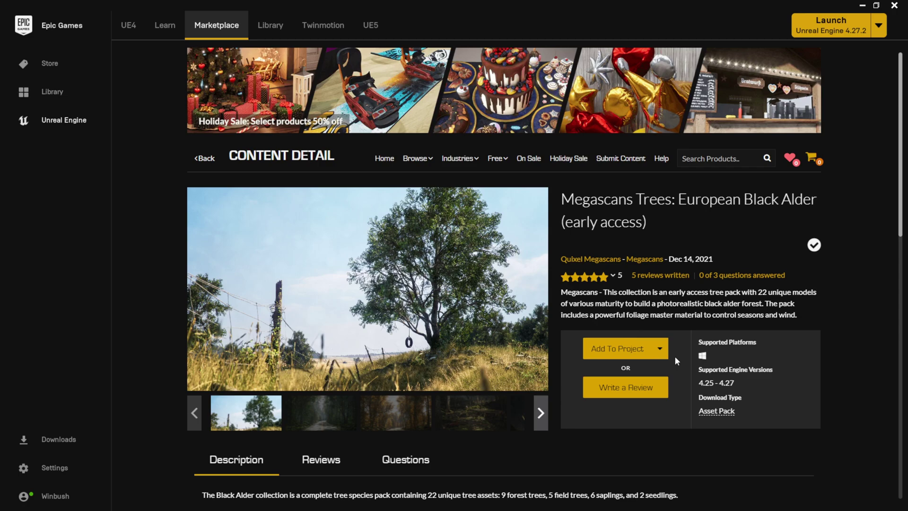
- Bring up the Add To Project picker for the Black Alder pack and dismiss it without adding
{"action": "left_click", "coordinate": [599, 352]}
{"action": "left_click_drag", "start_coordinate": [594, 197], "coordinate": [608, 180]}
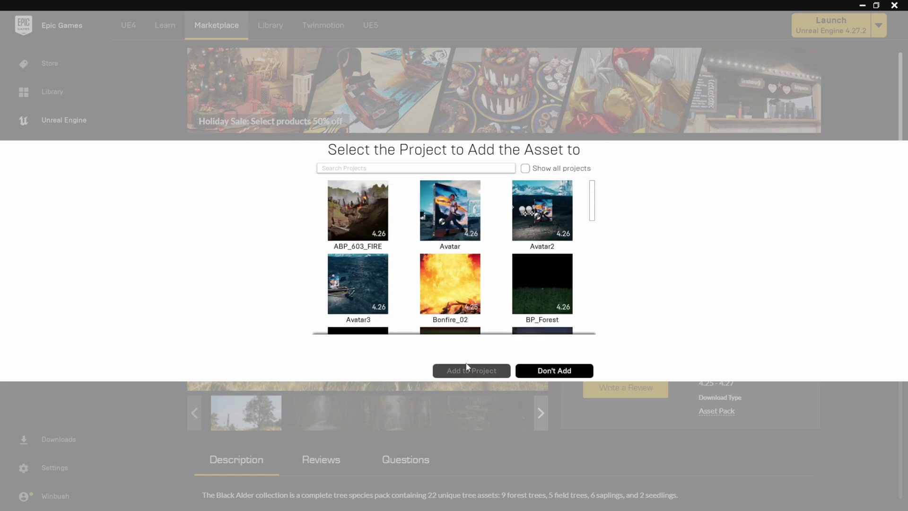
{"action": "left_click", "coordinate": [544, 377]}
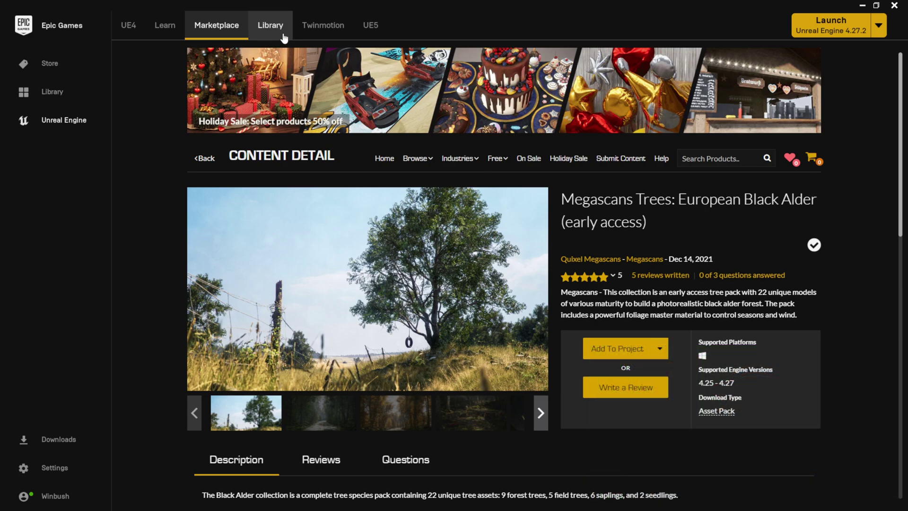
- In the Library Vault, filter by 'trees' and open the Megascans Trees: European Black Alder entry
{"action": "left_click", "coordinate": [282, 30]}
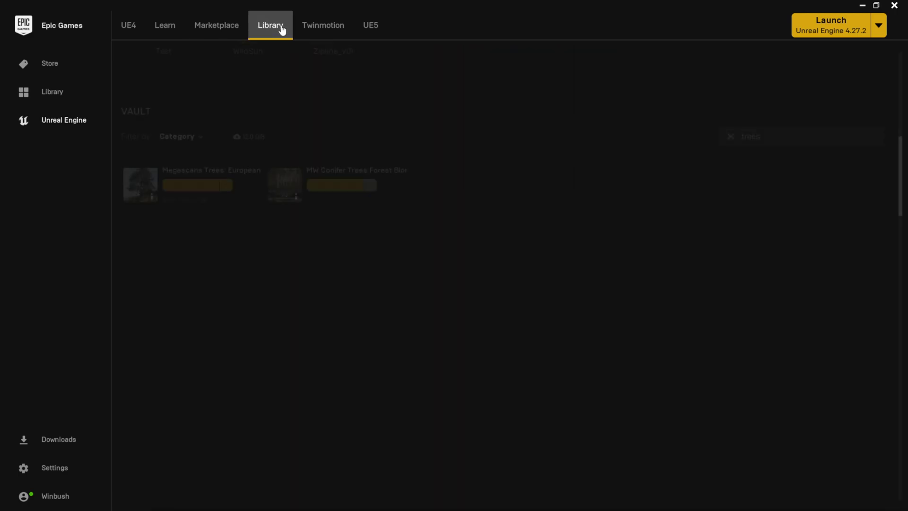
{"action": "scroll", "coordinate": [487, 317], "scroll_direction": "up", "scroll_amount": 2}
{"action": "scroll", "coordinate": [518, 336], "scroll_direction": "down", "scroll_amount": 2}
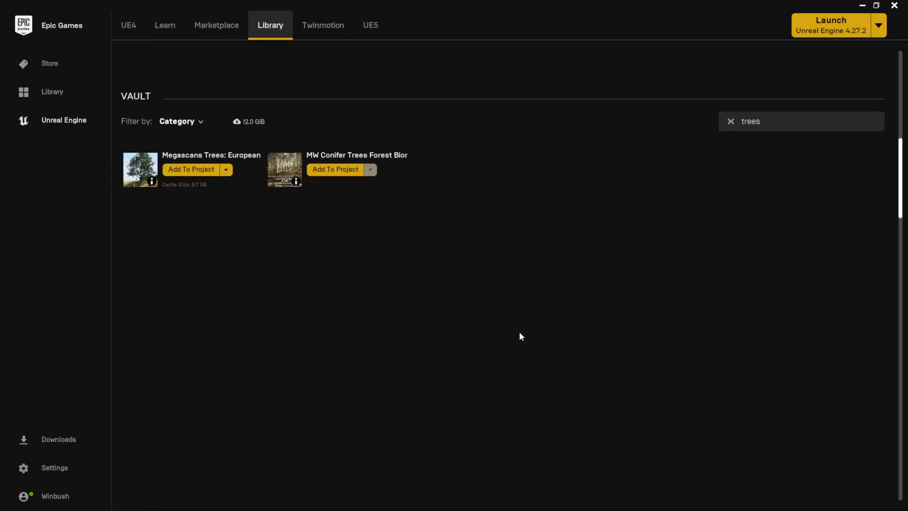
{"action": "scroll", "coordinate": [176, 142], "scroll_direction": "up", "scroll_amount": 1}
{"action": "left_click", "coordinate": [768, 155]}
{"action": "left_click_drag", "start_coordinate": [767, 155], "coordinate": [644, 155]}
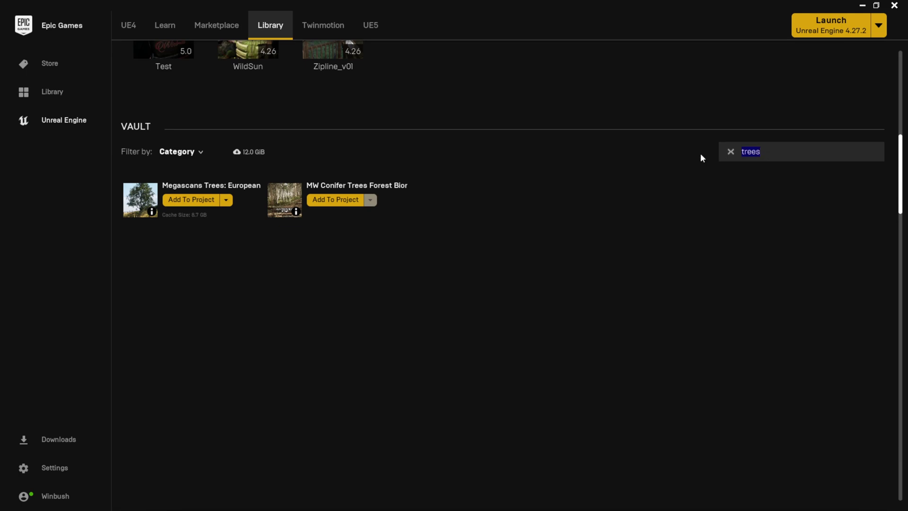
{"action": "left_click", "coordinate": [769, 155]}
{"action": "left_click", "coordinate": [242, 186]}
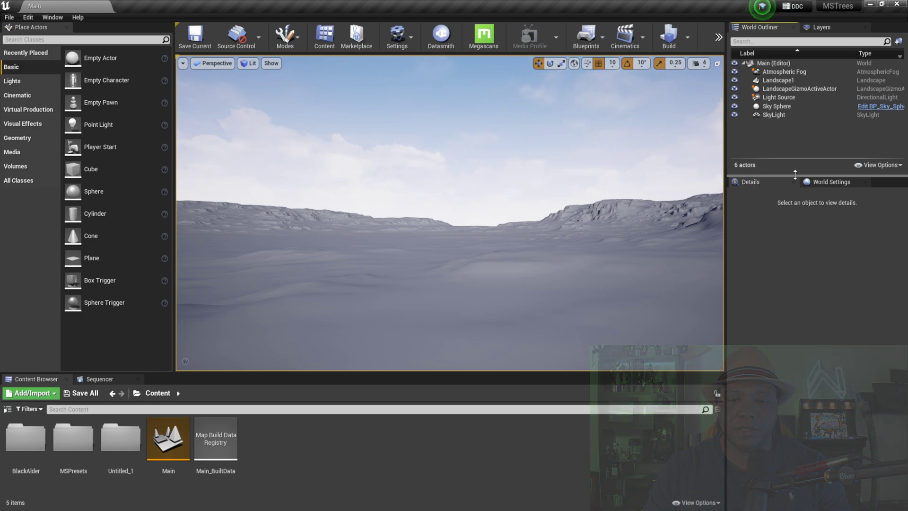
- Enlarge the Content Browser and browse BlackAlder > Geometry > SimpleWind to list the 22 tree meshes
{"action": "right_click_drag", "start_coordinate": [592, 242], "coordinate": [592, 265]}
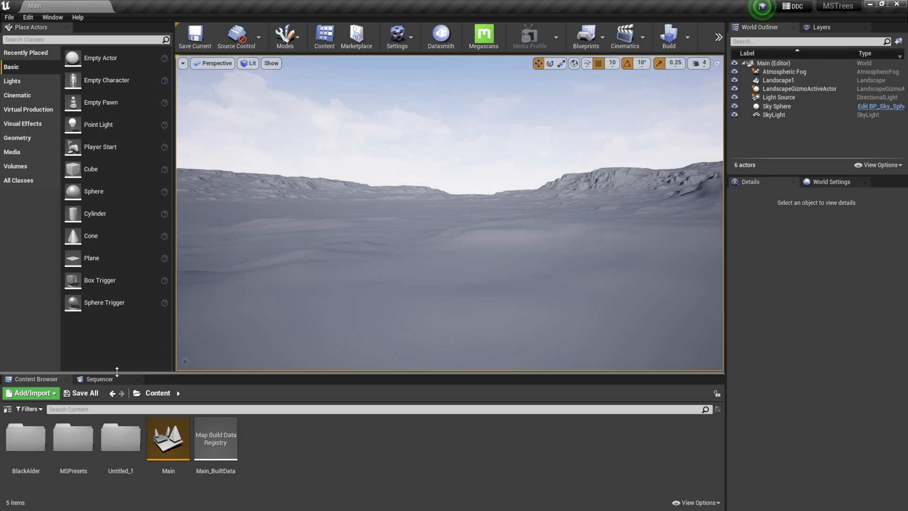
{"action": "double_click", "coordinate": [20, 449]}
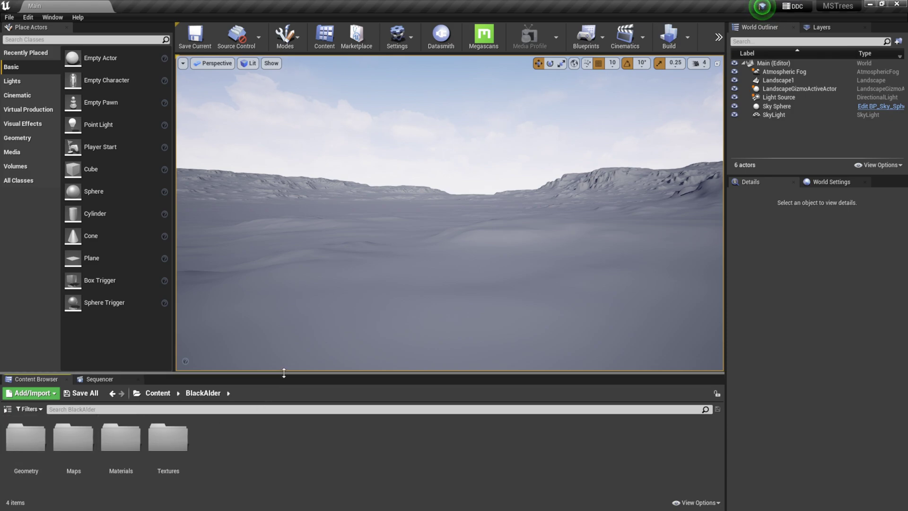
{"action": "left_click_drag", "start_coordinate": [284, 373], "coordinate": [298, 322]}
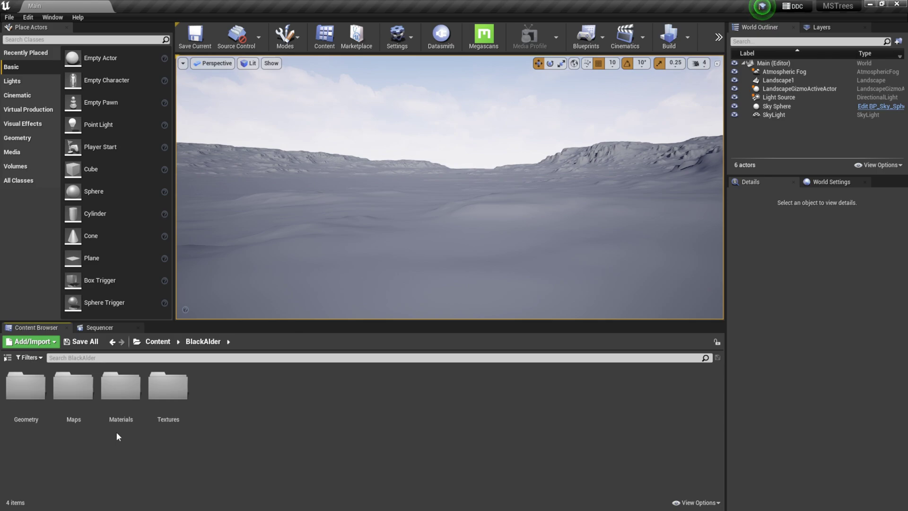
{"action": "double_click", "coordinate": [24, 396]}
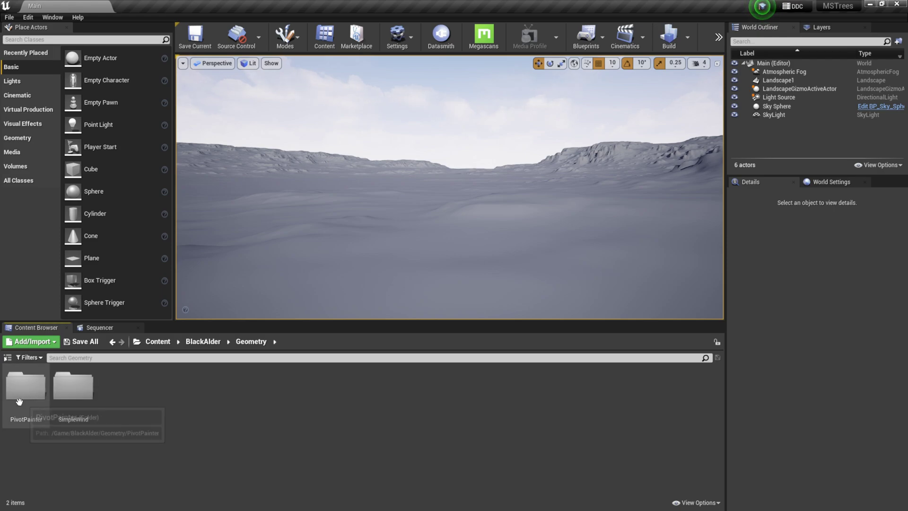
{"action": "double_click", "coordinate": [84, 395]}
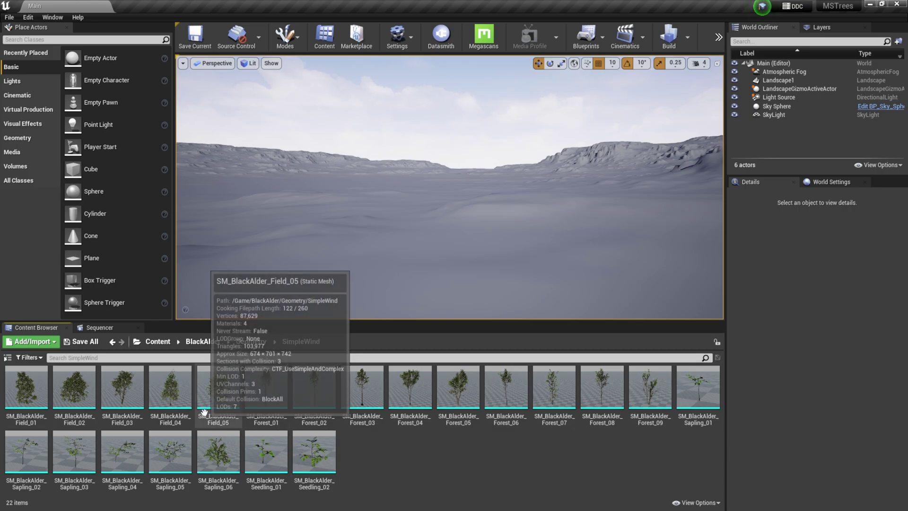
- Place an SM_BlackAlder_Field_02 tree on the landscape and keep it selected
{"action": "left_click_drag", "start_coordinate": [66, 401], "coordinate": [434, 262]}
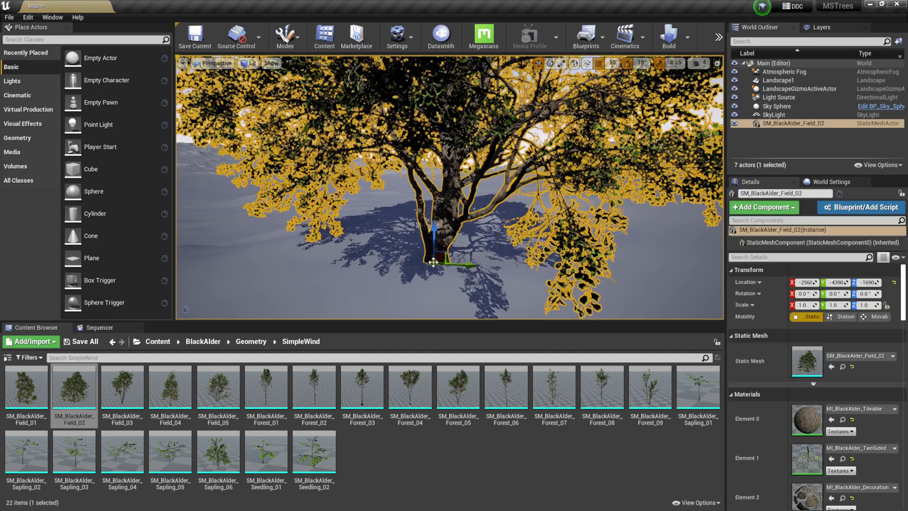
{"action": "left_click", "coordinate": [467, 235]}
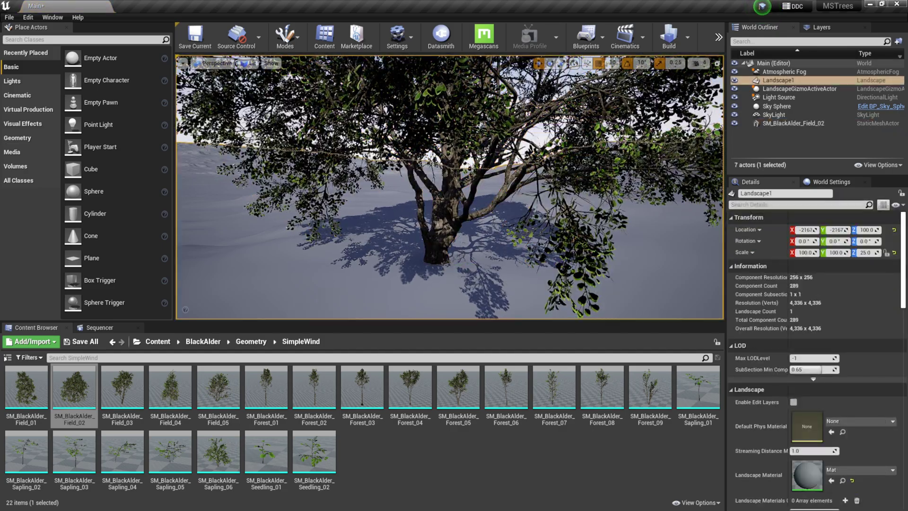
{"action": "left_click", "coordinate": [447, 224]}
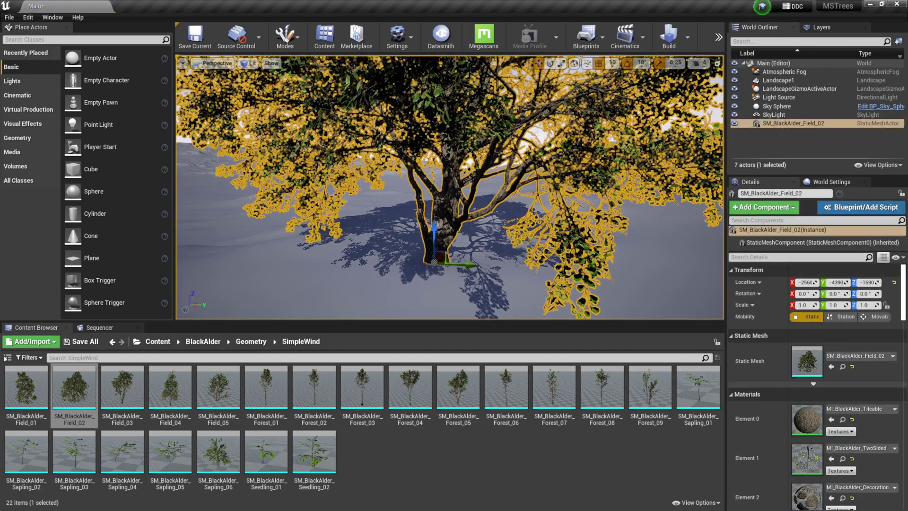
- Fly the view through the canopy and around the Black Alder tree to inspect it
{"action": "right_click_drag", "start_coordinate": [450, 187], "coordinate": [499, 140]}
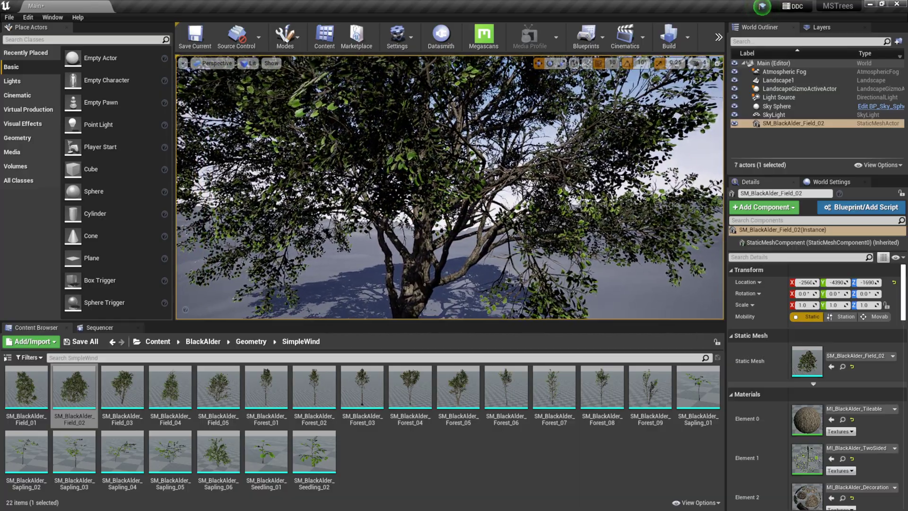
{"action": "key", "text": "w"}
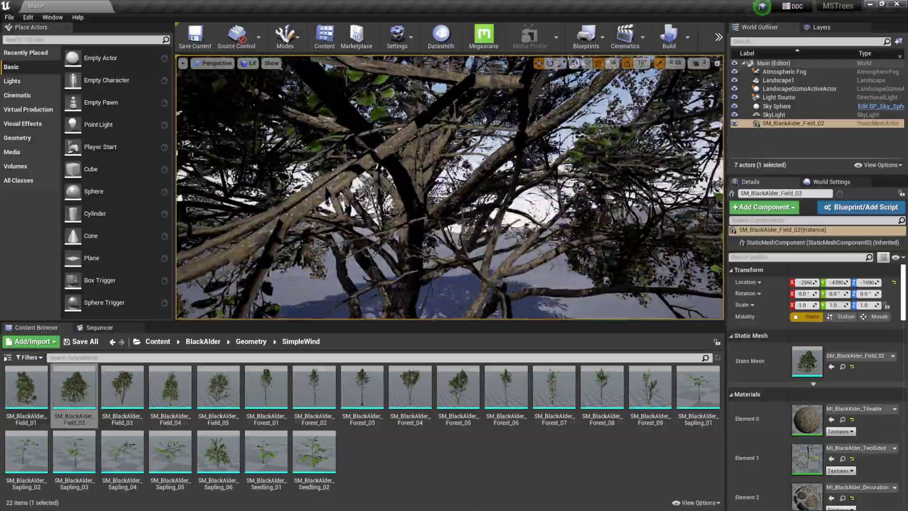
{"action": "right_click_drag", "start_coordinate": [480, 142], "coordinate": [495, 146]}
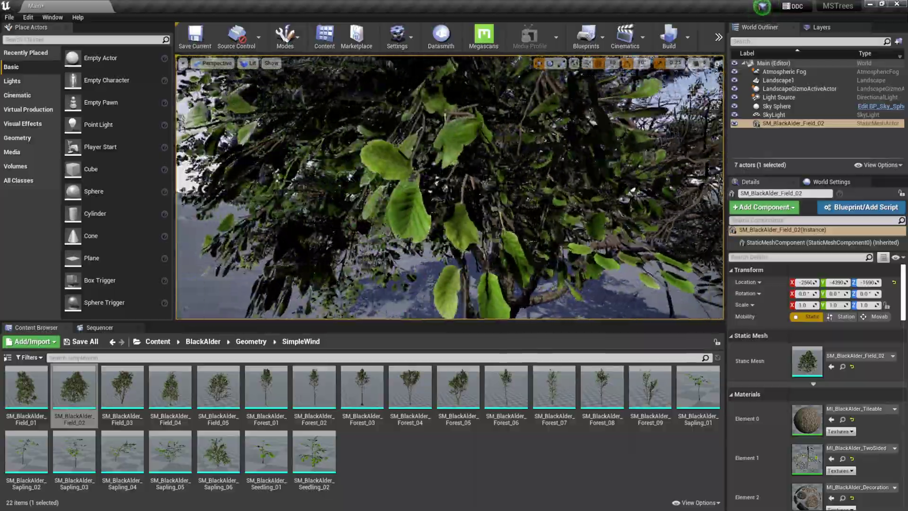
{"action": "right_click_drag", "start_coordinate": [494, 147], "coordinate": [497, 137]}
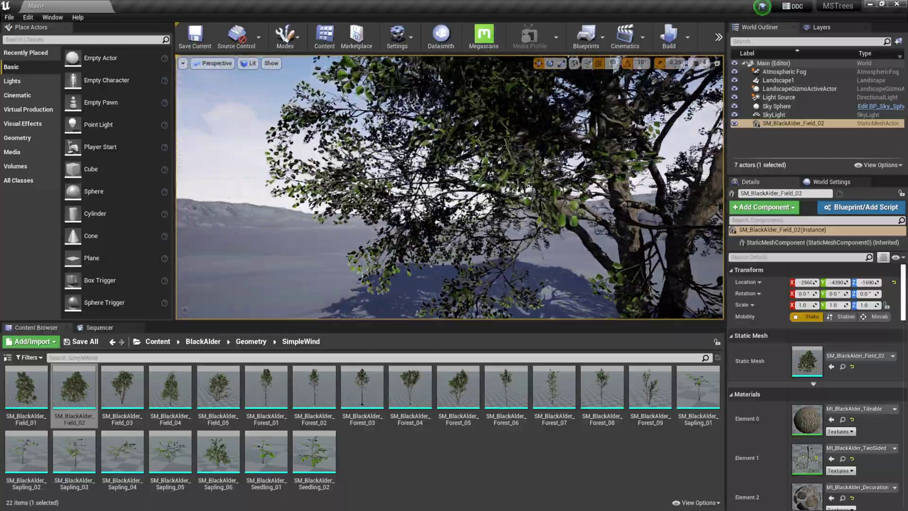
{"action": "right_click_drag", "start_coordinate": [496, 138], "coordinate": [494, 135]}
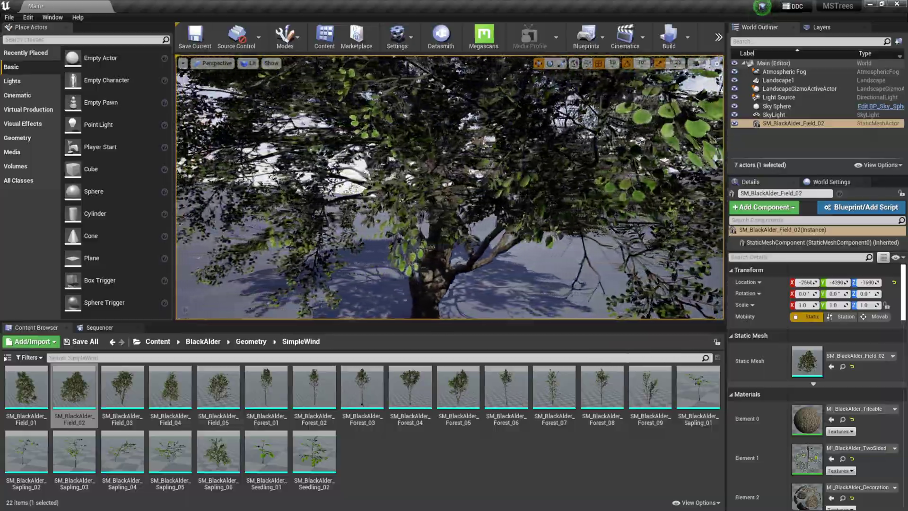
{"action": "right_click_drag", "start_coordinate": [449, 186], "coordinate": [425, 187]}
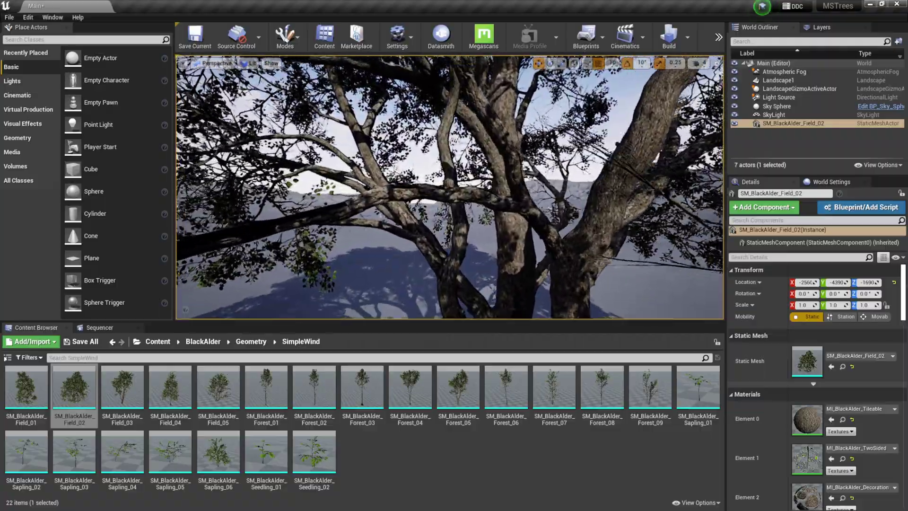
{"action": "key", "text": "s"}
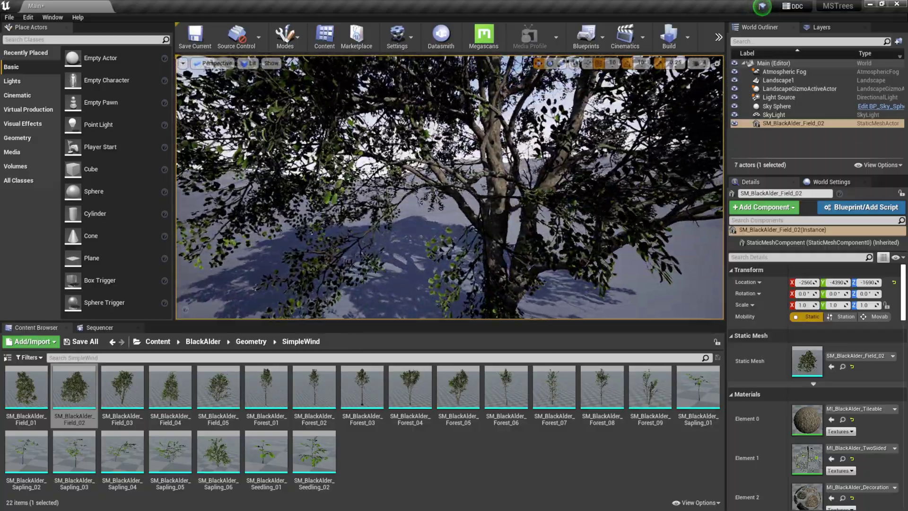
{"action": "key", "text": "d"}
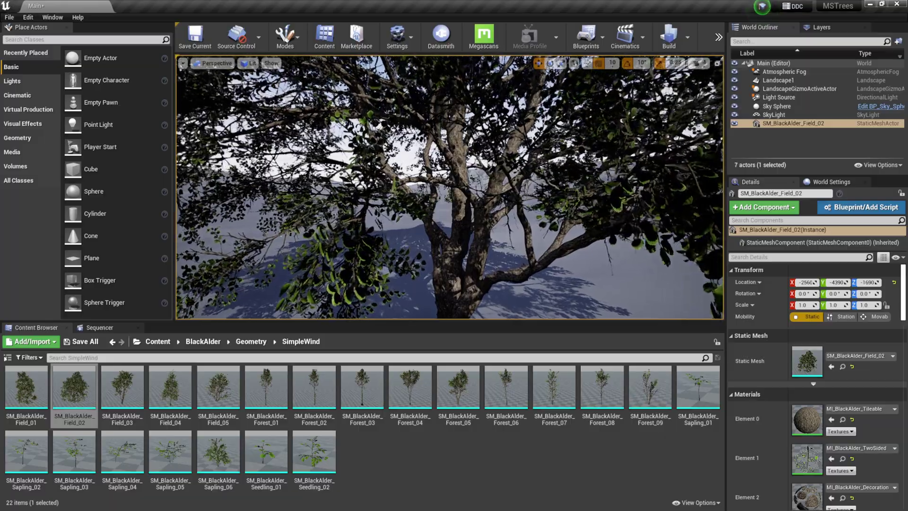
{"action": "key", "text": "s"}
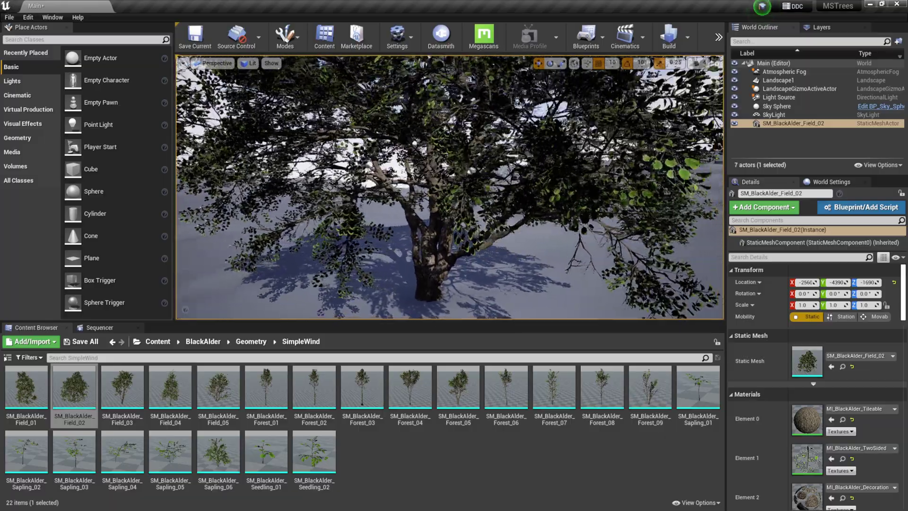
{"action": "key", "text": "w"}
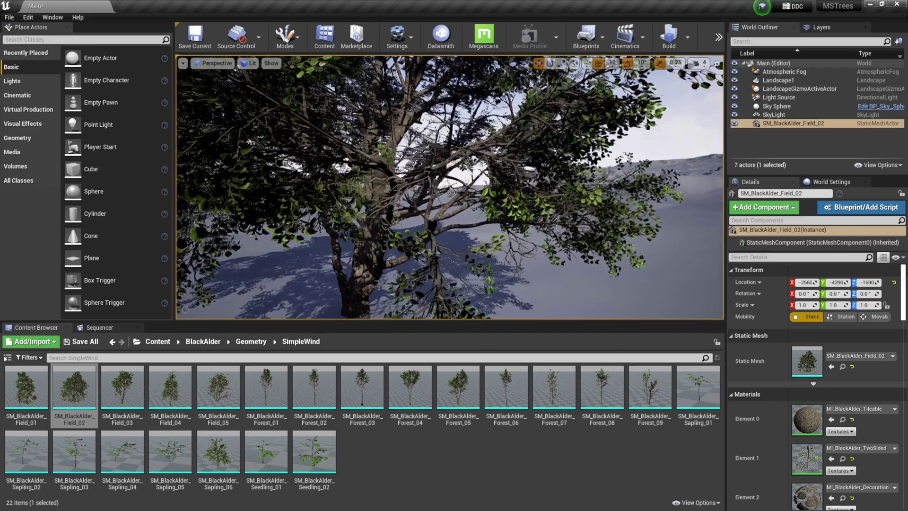
{"action": "key", "text": "s"}
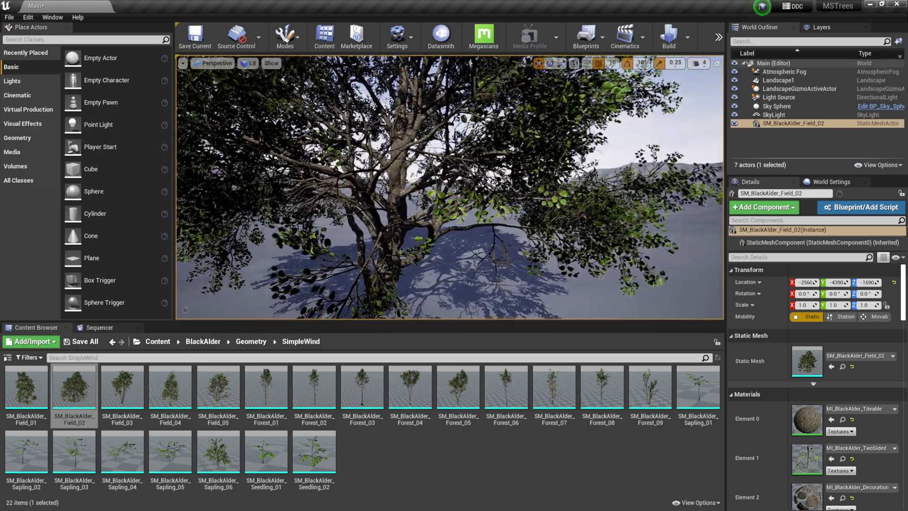
{"action": "left_click", "coordinate": [301, 342]}
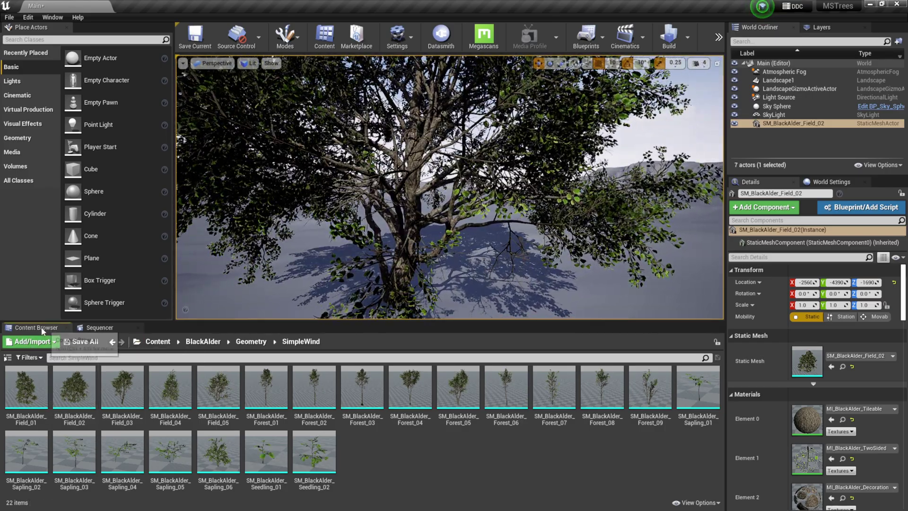
- From Content, open MSPresets > MS_Foliage_Material > GlobalFoliageActor and select BP_GlobalFoliageActor
{"action": "left_click", "coordinate": [159, 342]}
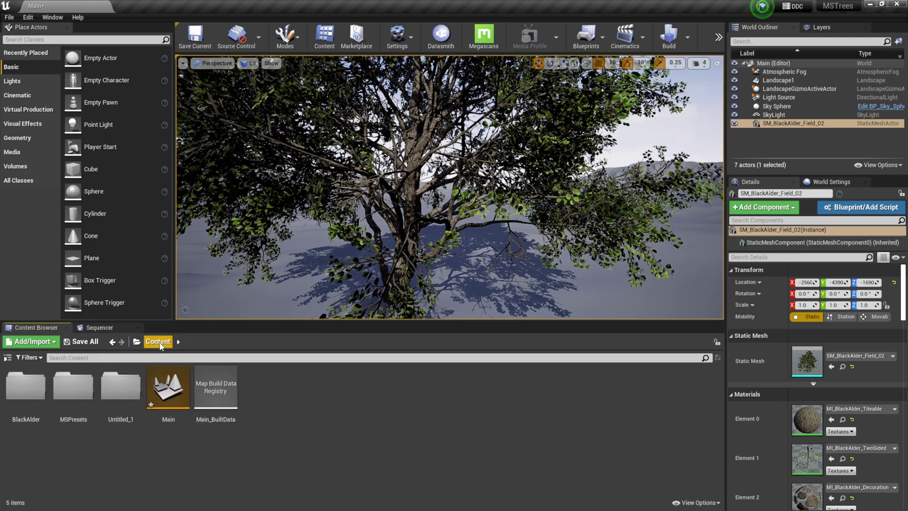
{"action": "left_click", "coordinate": [69, 397]}
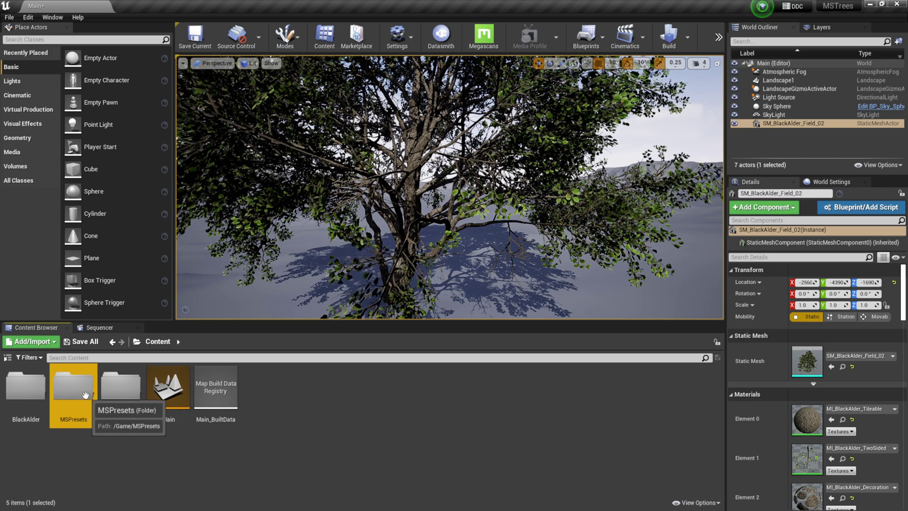
{"action": "double_click", "coordinate": [81, 395]}
{"action": "left_click", "coordinate": [45, 394]}
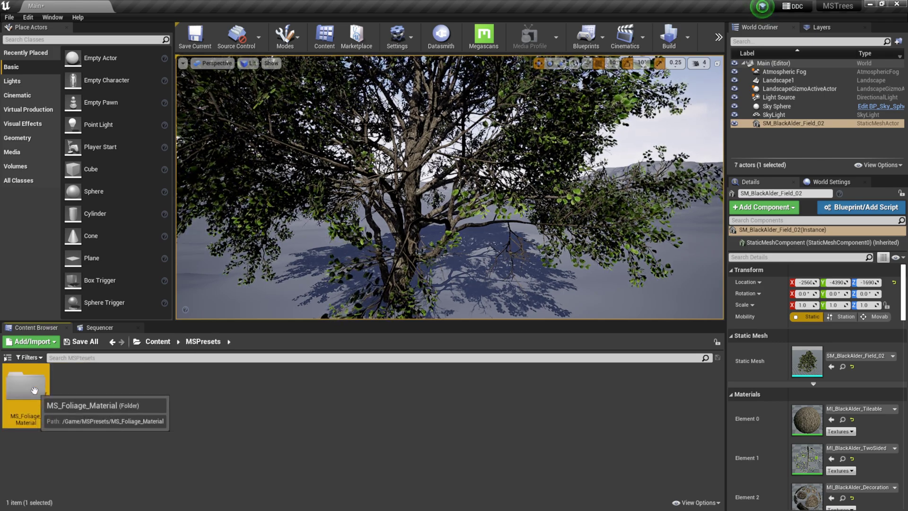
{"action": "double_click", "coordinate": [40, 392]}
{"action": "left_click", "coordinate": [26, 400]}
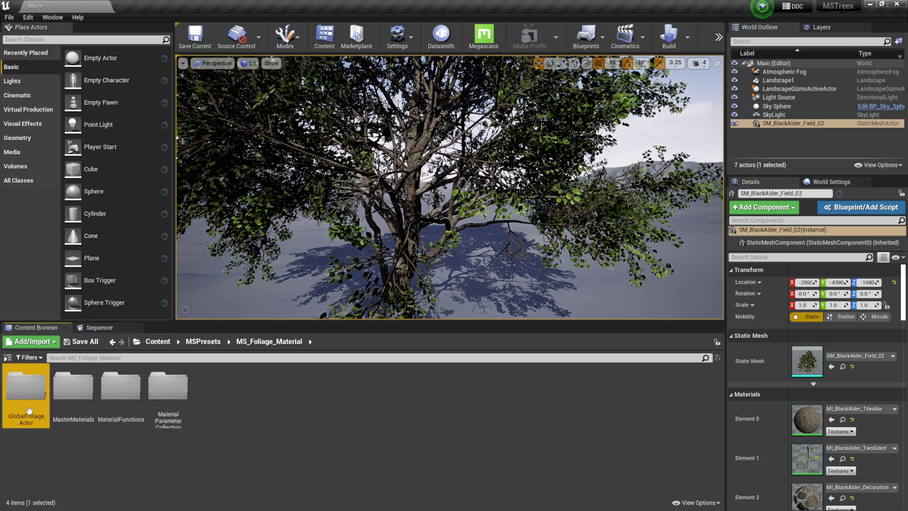
{"action": "double_click", "coordinate": [28, 389]}
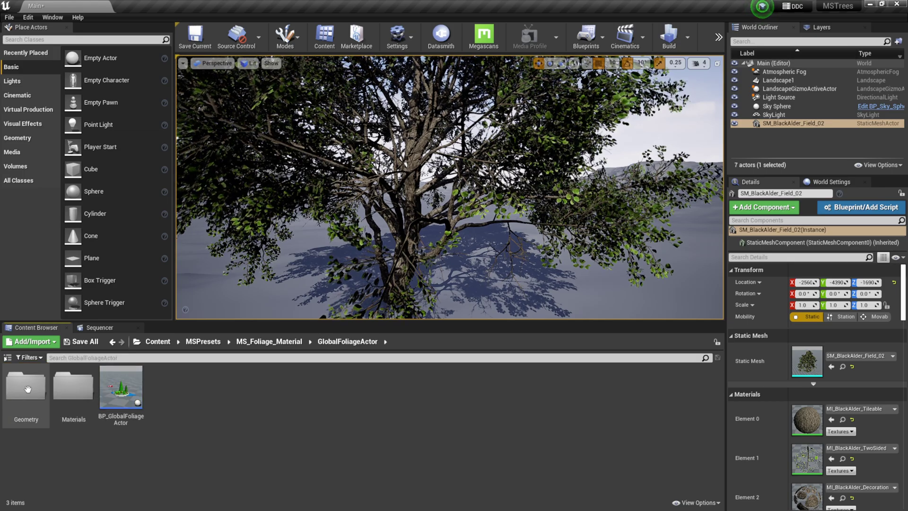
{"action": "left_click", "coordinate": [141, 398]}
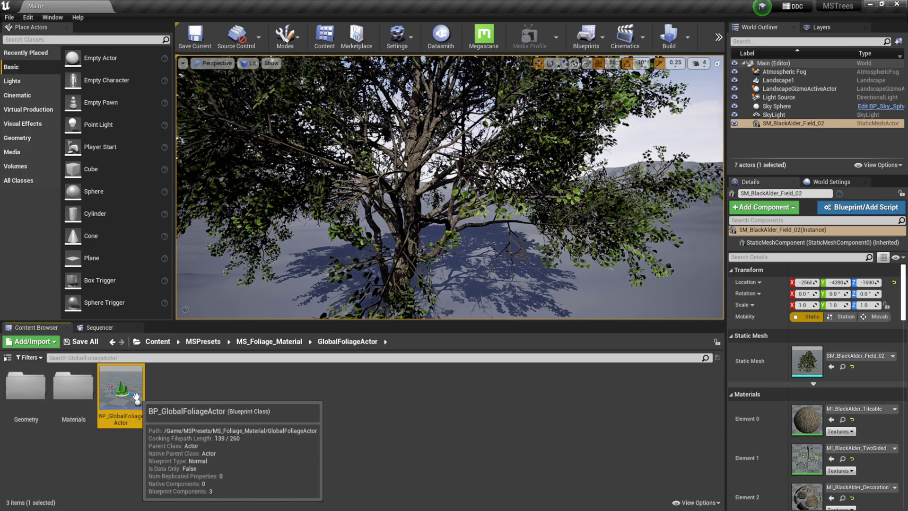
- Place BP_GlobalFoliageActor in the level beside the tree and frame the view on it
{"action": "left_click_drag", "start_coordinate": [121, 386], "coordinate": [595, 303]}
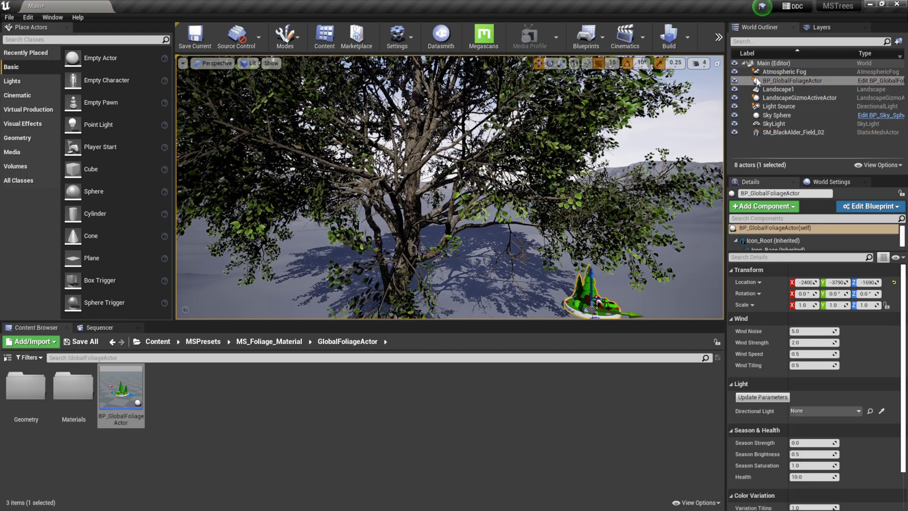
{"action": "double_click", "coordinate": [785, 82]}
{"action": "right_click_drag", "start_coordinate": [538, 188], "coordinate": [476, 208]}
{"action": "key", "text": "e"}
{"action": "key", "text": "w"}
{"action": "key", "text": "d"}
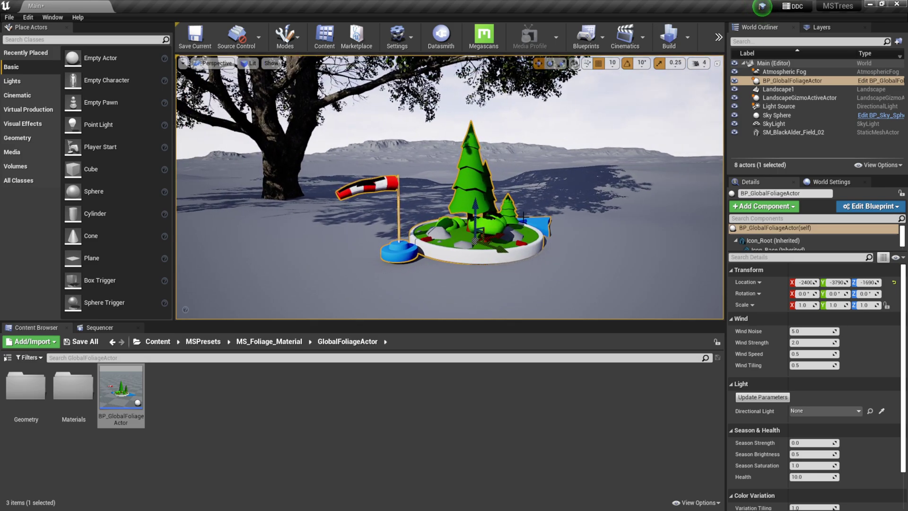
{"action": "right_click", "coordinate": [524, 218]}
{"action": "left_click", "coordinate": [500, 224]}
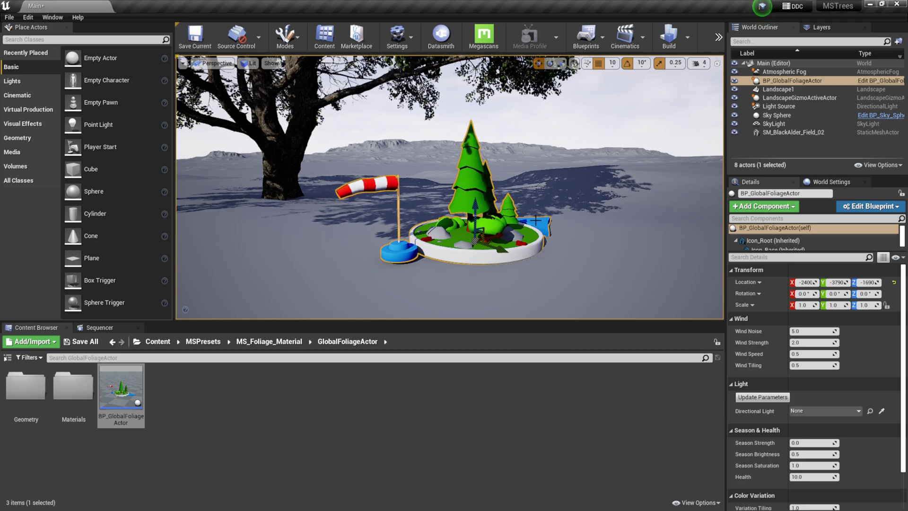
{"action": "right_click_drag", "start_coordinate": [535, 220], "coordinate": [544, 219]}
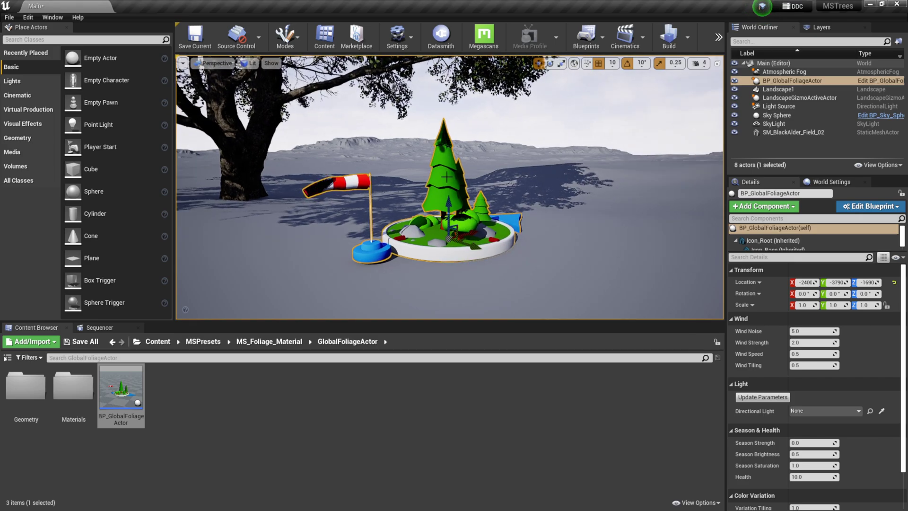
- In a widened Details panel, set Wind Noise 1.0, Wind Strength 10.0 and Wind Speed 2.0
{"action": "left_click_drag", "start_coordinate": [693, 202], "coordinate": [644, 204]}
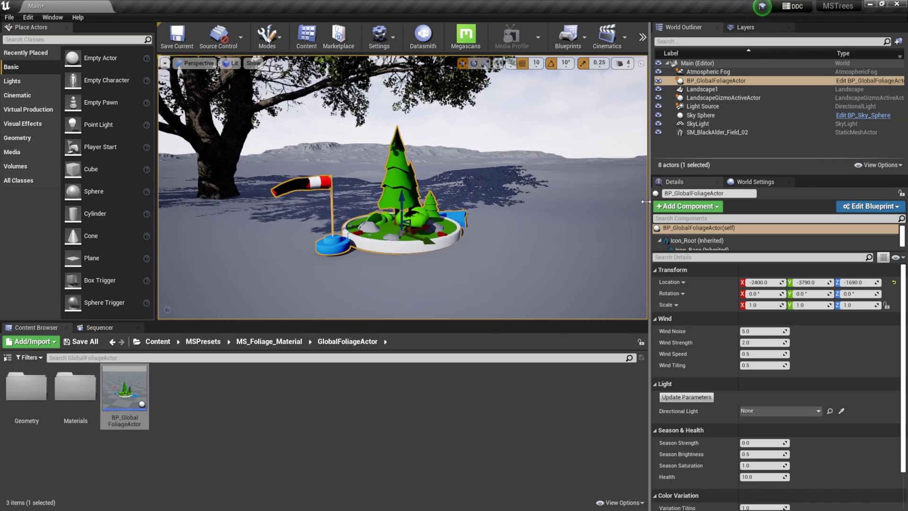
{"action": "scroll", "coordinate": [683, 288], "scroll_direction": "down", "scroll_amount": 3}
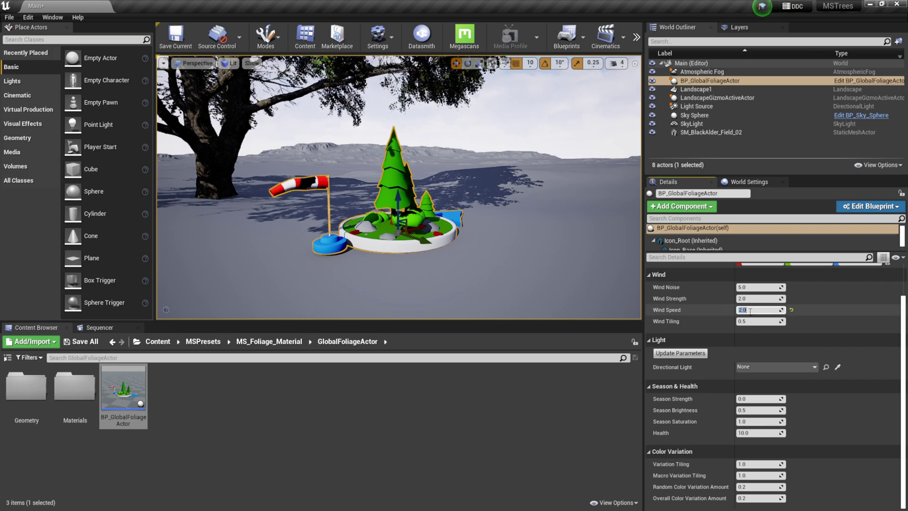
{"action": "right_click_drag", "start_coordinate": [567, 246], "coordinate": [524, 201]}
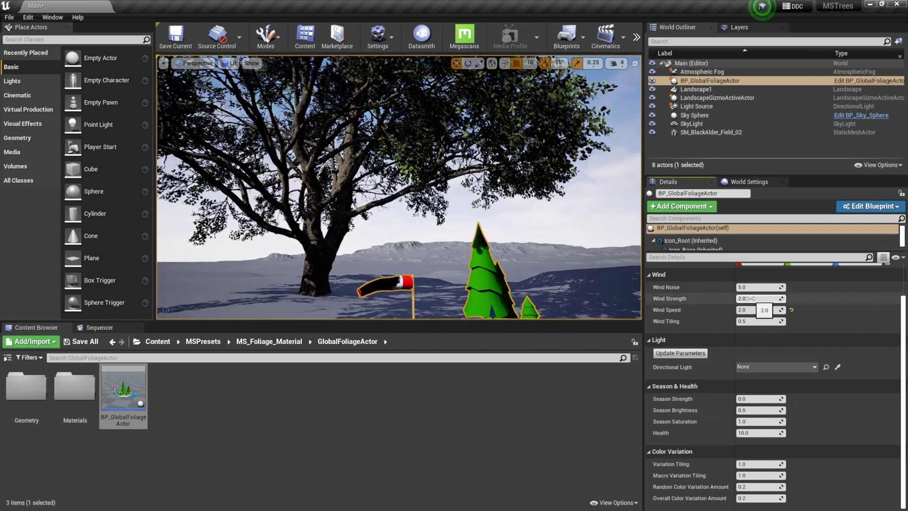
{"action": "type", "text": "10"}
{"action": "key", "text": "Return"}
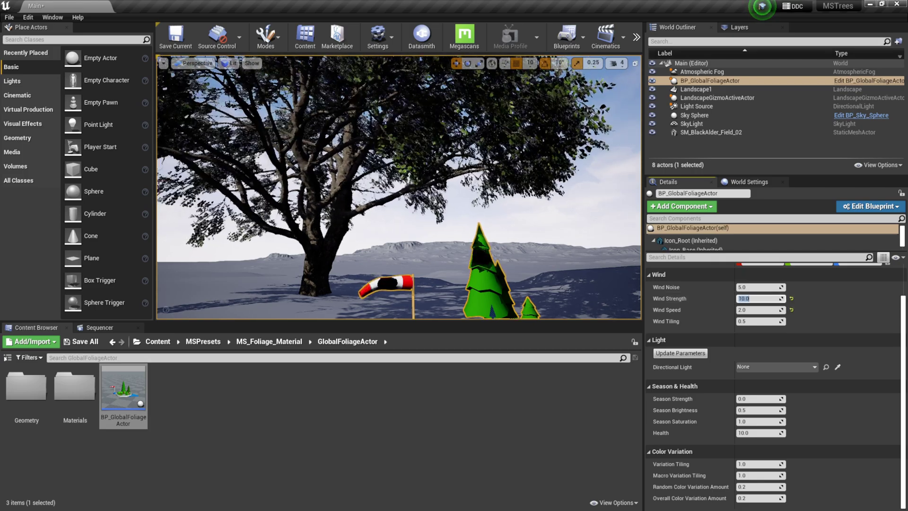
{"action": "right_click_drag", "start_coordinate": [473, 213], "coordinate": [440, 208]}
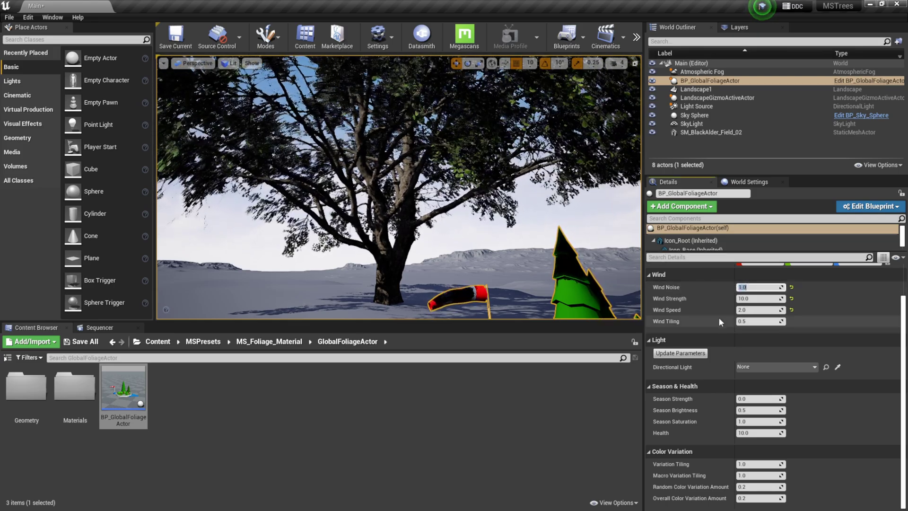
{"action": "left_click", "coordinate": [748, 309]}
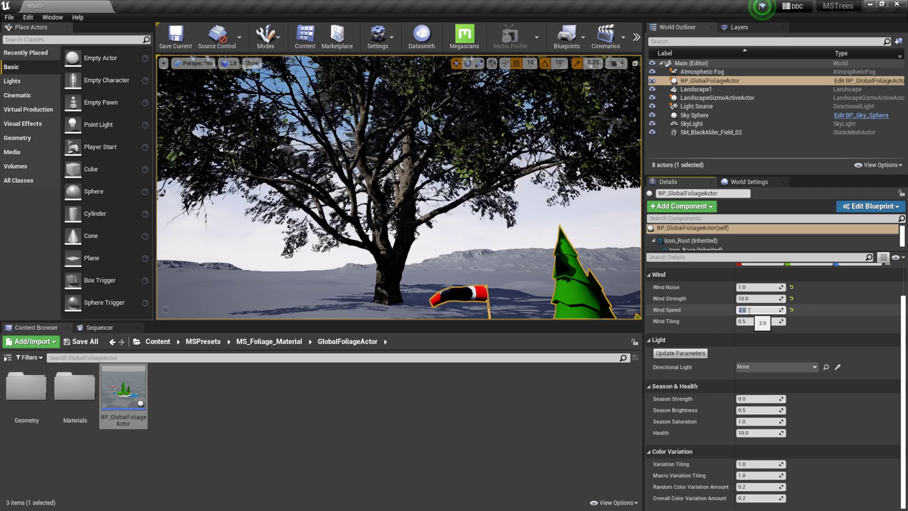
{"action": "right_click_drag", "start_coordinate": [544, 212], "coordinate": [579, 271]}
{"action": "right_click_drag", "start_coordinate": [409, 204], "coordinate": [408, 206]}
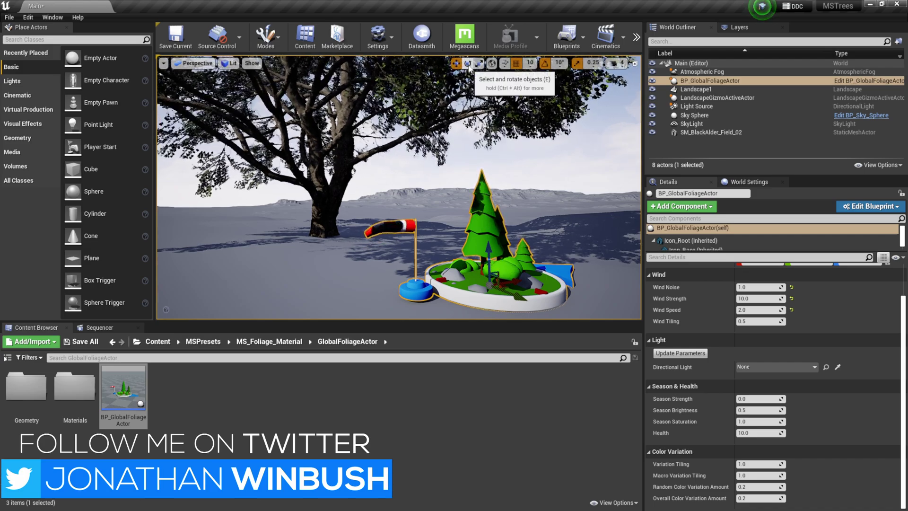
- Rotate the foliage actor to about -180 degrees around Z and raise Wind Strength to 50.0
{"action": "left_click", "coordinate": [468, 64]}
{"action": "left_click_drag", "start_coordinate": [496, 302], "coordinate": [537, 303]}
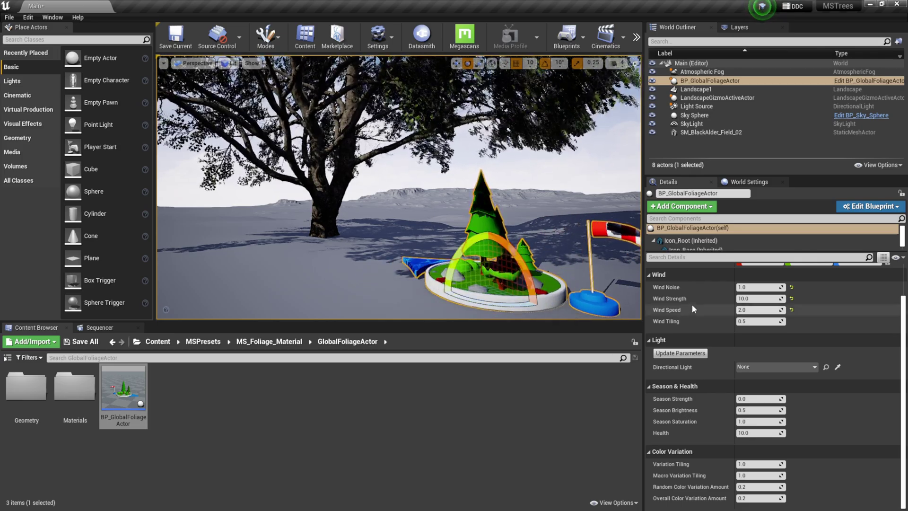
{"action": "left_click", "coordinate": [748, 299]}
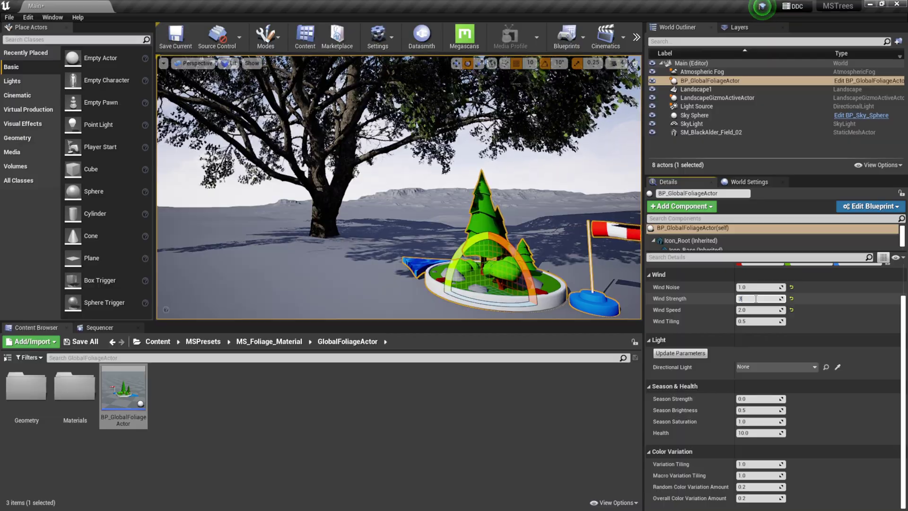
{"action": "type", "text": "50"}
{"action": "key", "text": "Return"}
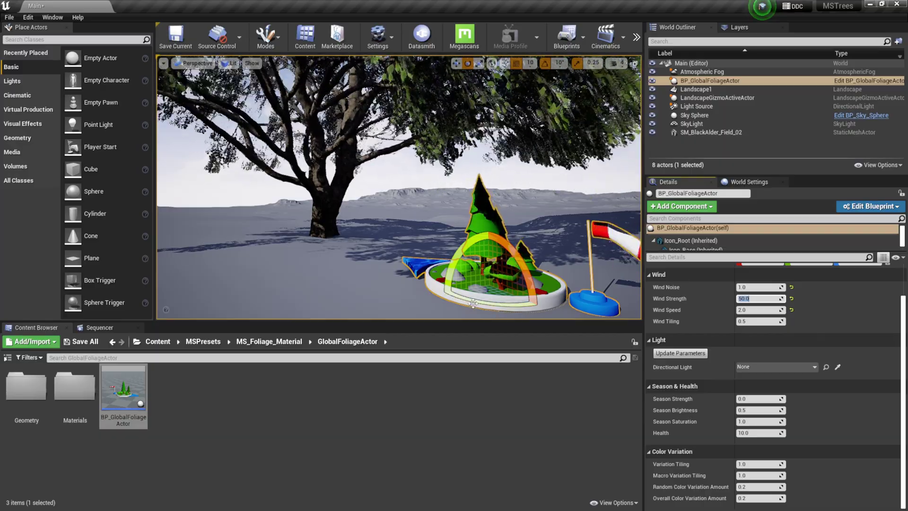
{"action": "left_click_drag", "start_coordinate": [490, 308], "coordinate": [554, 302]}
{"action": "left_click_drag", "start_coordinate": [442, 281], "coordinate": [513, 316]}
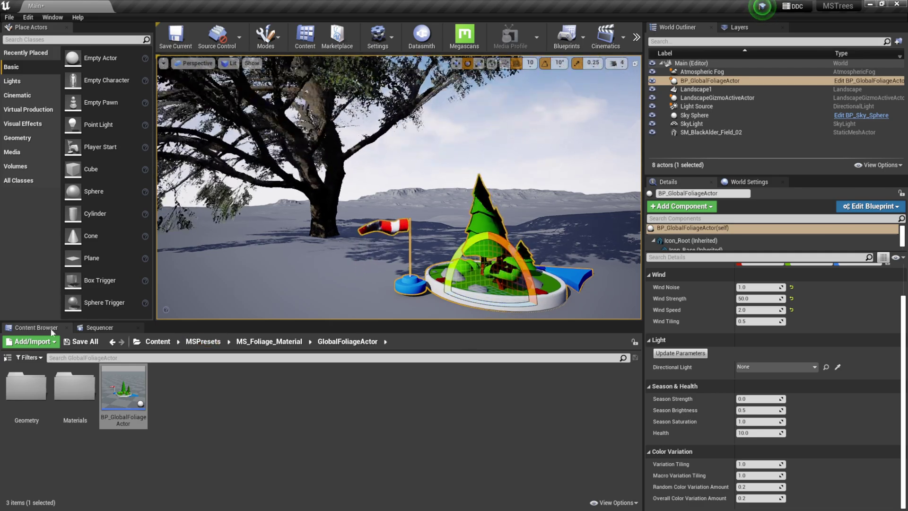
- Place an SM_BlackAlder_Forest_06 tree from BlackAlder > Geometry > SimpleWind, then select the foliage actor
{"action": "left_click", "coordinate": [161, 346]}
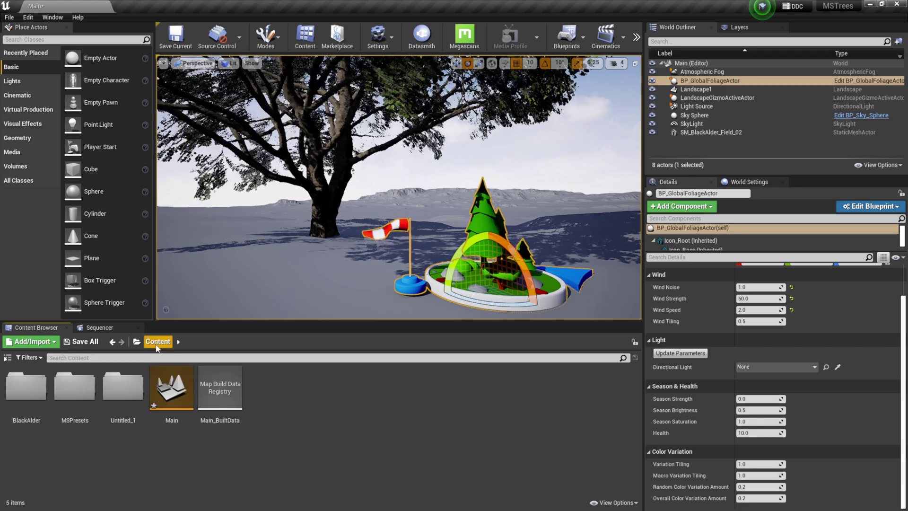
{"action": "left_click", "coordinate": [13, 394]}
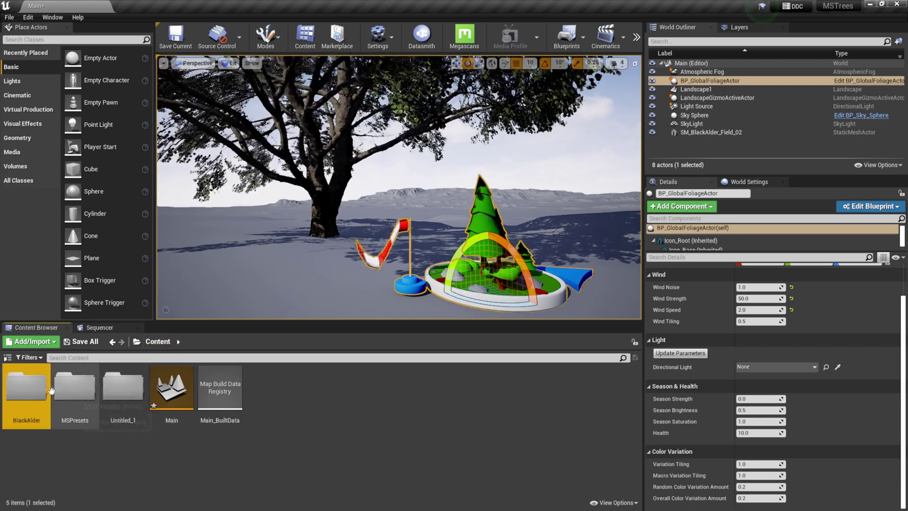
{"action": "double_click", "coordinate": [20, 391]}
{"action": "left_click", "coordinate": [17, 382]}
{"action": "double_click", "coordinate": [15, 380]}
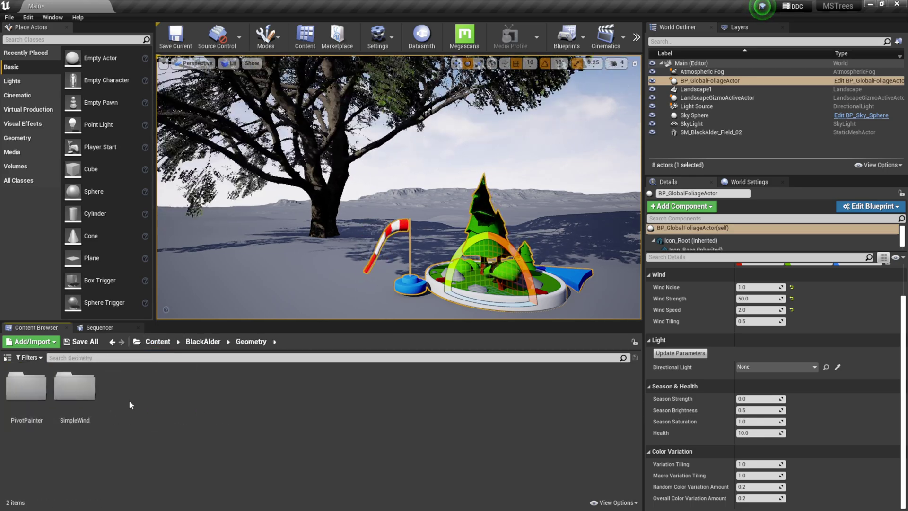
{"action": "double_click", "coordinate": [74, 388]}
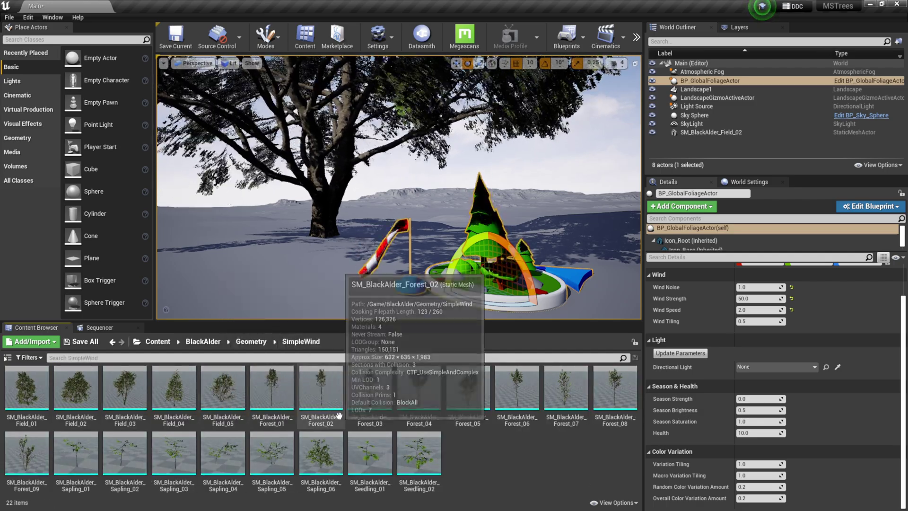
{"action": "left_click", "coordinate": [517, 393]}
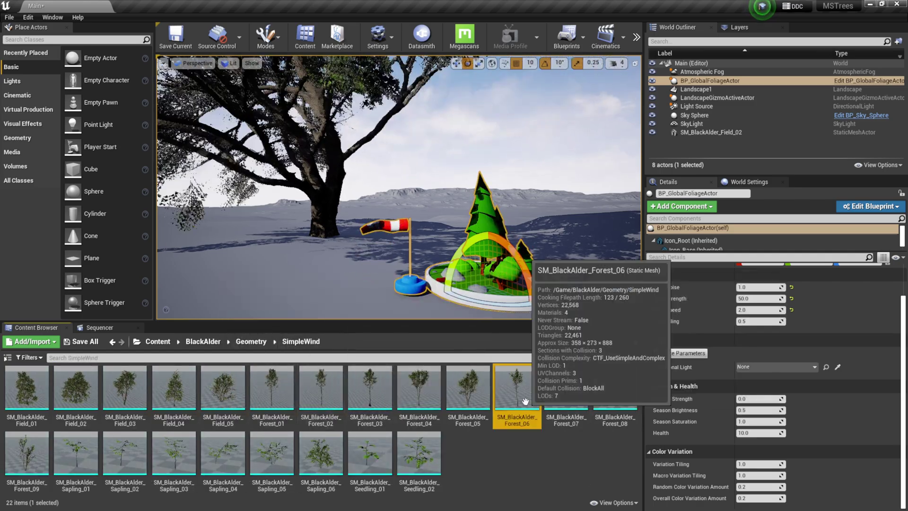
{"action": "left_click_drag", "start_coordinate": [517, 392], "coordinate": [416, 290]}
{"action": "scroll", "coordinate": [388, 189], "scroll_direction": "down", "scroll_amount": 5}
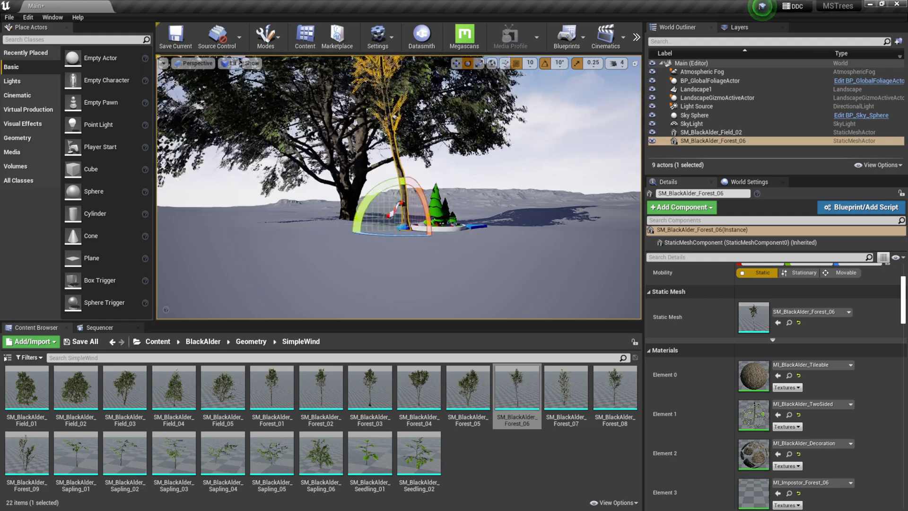
{"action": "left_click", "coordinate": [438, 213]}
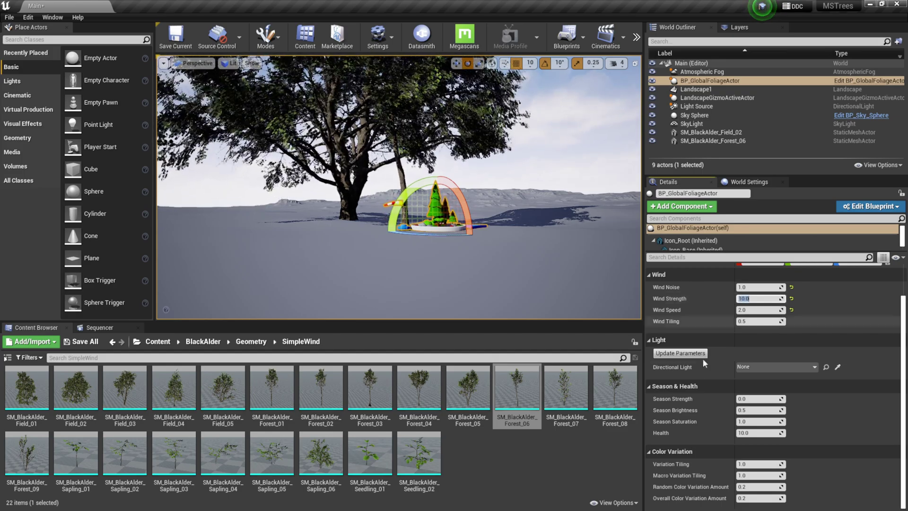
- Set the foliage actor's Wind Strength to 0.0 to stop the wind
{"action": "left_click", "coordinate": [890, 324]}
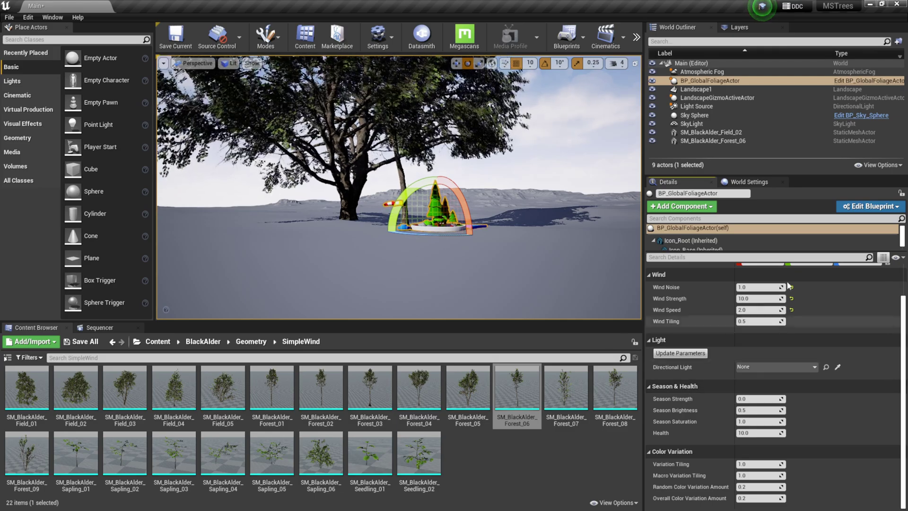
{"action": "right_click_drag", "start_coordinate": [399, 187], "coordinate": [354, 162]}
{"action": "left_click", "coordinate": [757, 298]}
{"action": "type", "text": "0"}
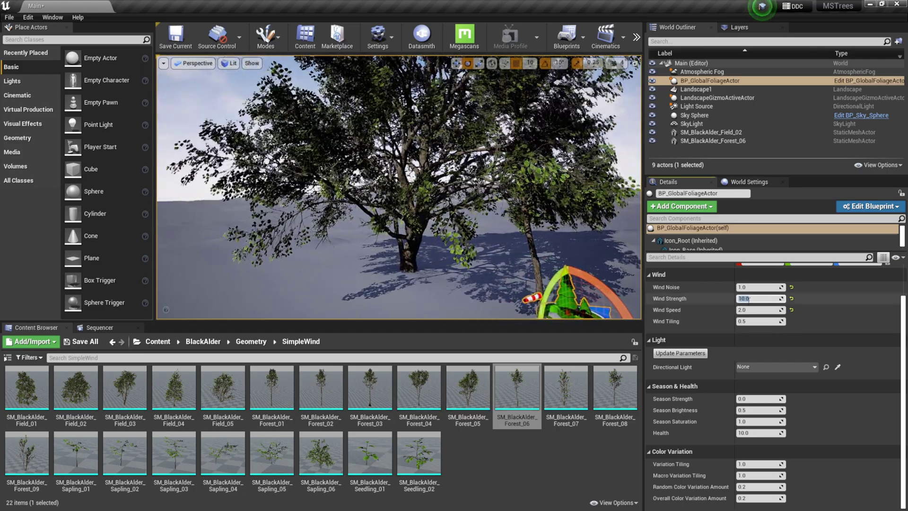
{"action": "key", "text": "Return"}
{"action": "right_click_drag", "start_coordinate": [511, 203], "coordinate": [542, 205]}
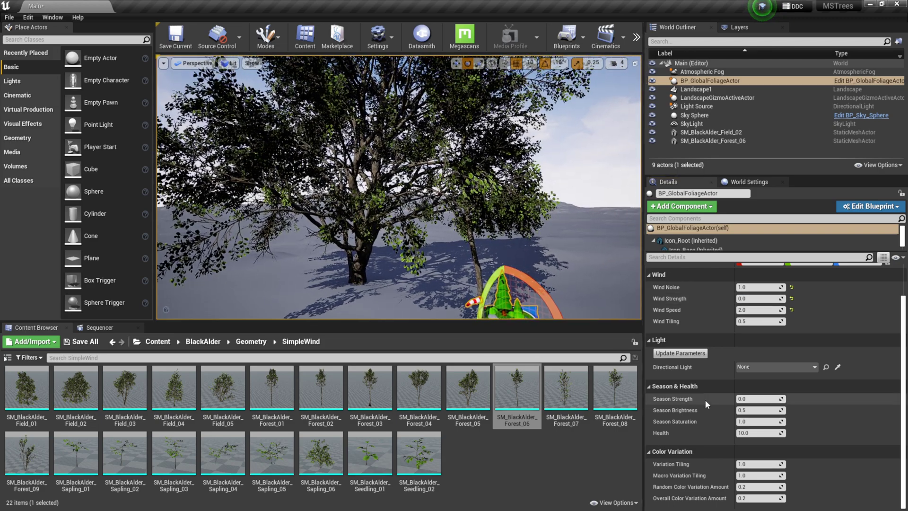
- Test and reset Season Strength, Brightness and Health, leaving Health at 0.0 for brown leaves
{"action": "left_click_drag", "start_coordinate": [760, 399], "coordinate": [781, 398]}
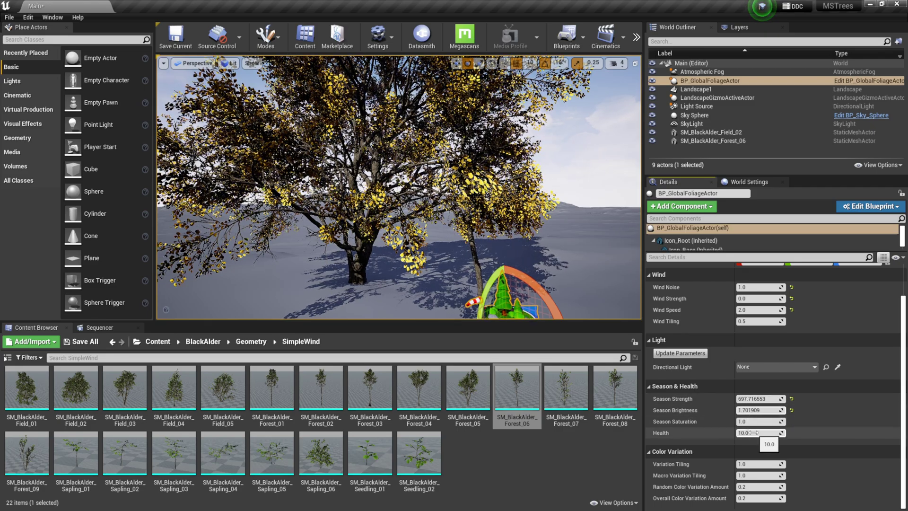
{"action": "mouse_move", "coordinate": [759, 433]}
{"action": "left_mouse_down"}
{"action": "mouse_move", "coordinate": [739, 432]}
{"action": "mouse_move", "coordinate": [756, 441]}
{"action": "mouse_move", "coordinate": [776, 432]}
{"action": "mouse_move", "coordinate": [757, 433]}
{"action": "left_mouse_up"}
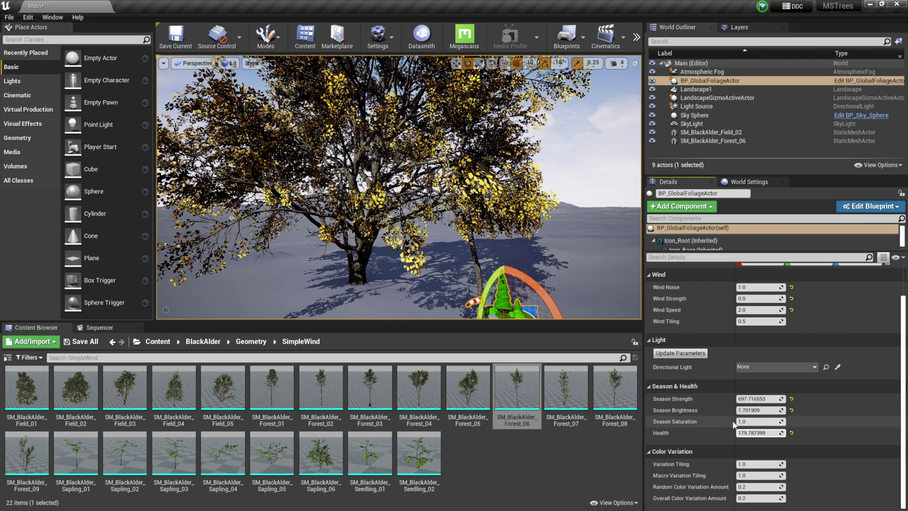
{"action": "left_click", "coordinate": [793, 433]}
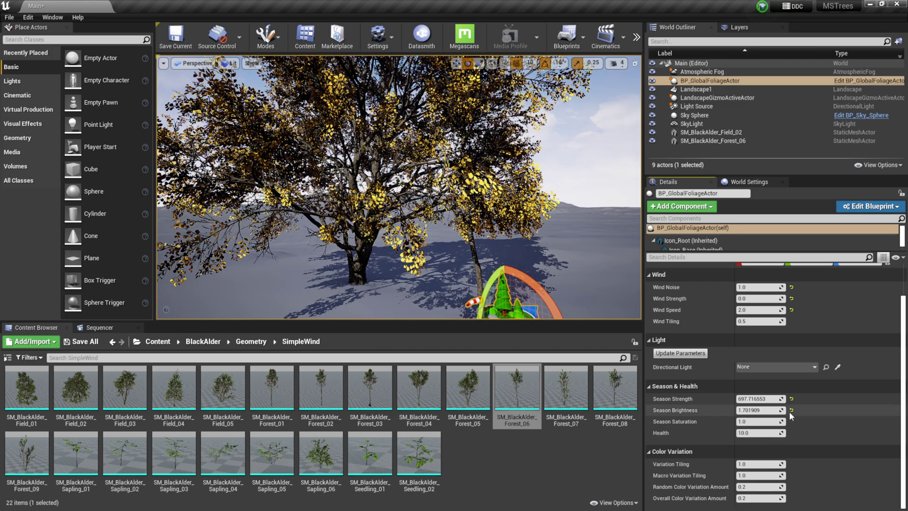
{"action": "left_click", "coordinate": [791, 410]}
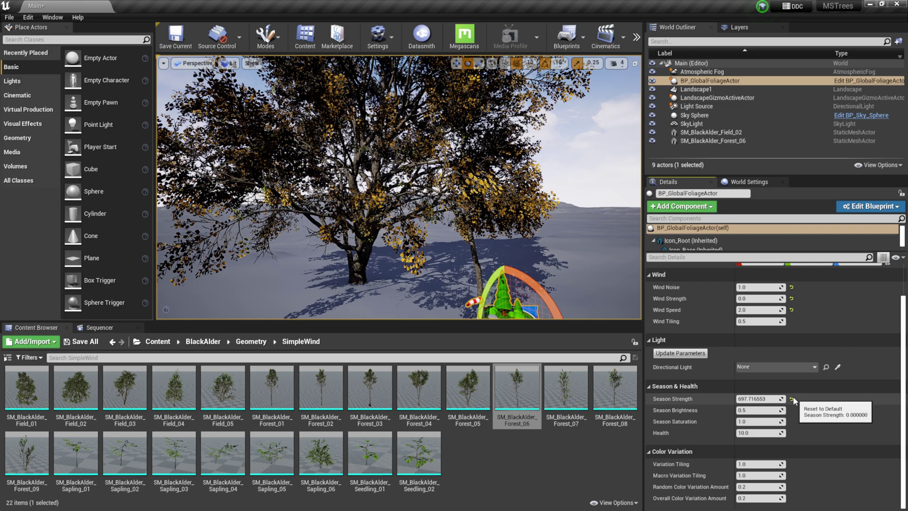
{"action": "left_click", "coordinate": [792, 399]}
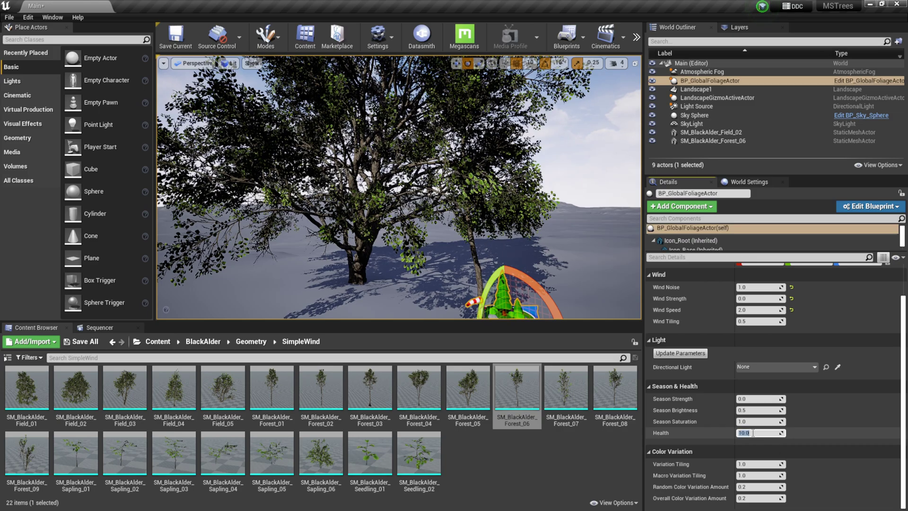
{"action": "mouse_move", "coordinate": [530, 212]}
{"action": "right_mouse_down"}
{"action": "mouse_move", "coordinate": [513, 203]}
{"action": "mouse_move", "coordinate": [532, 199]}
{"action": "right_mouse_up"}
{"action": "key", "text": "w"}
{"action": "right_click_drag", "start_coordinate": [399, 185], "coordinate": [392, 182]}
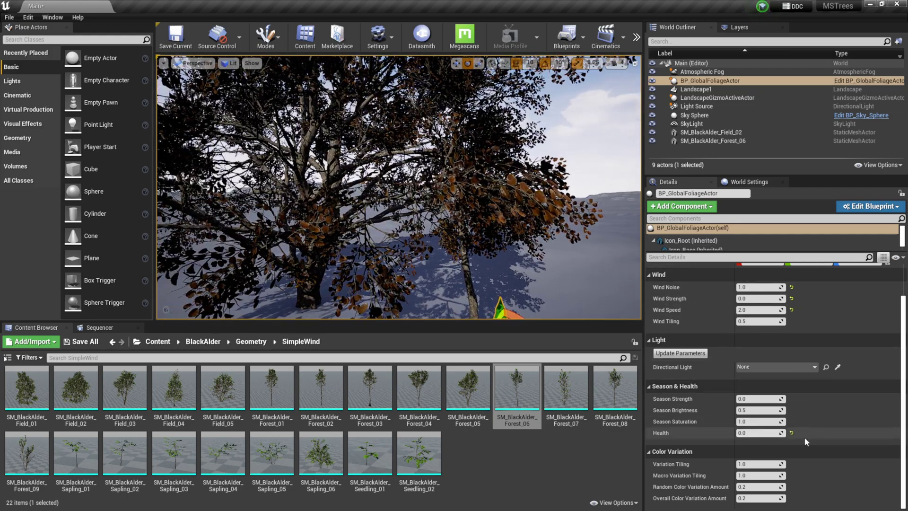
- Reset foliage Health to 10.0, then review and close the MI_BlackAlder_Tileable bark material instance
{"action": "left_click", "coordinate": [792, 431]}
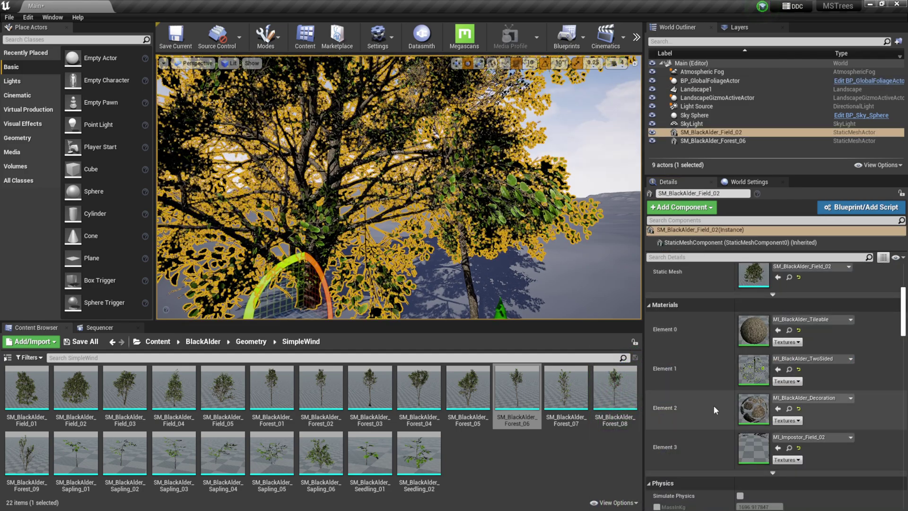
{"action": "double_click", "coordinate": [753, 332]}
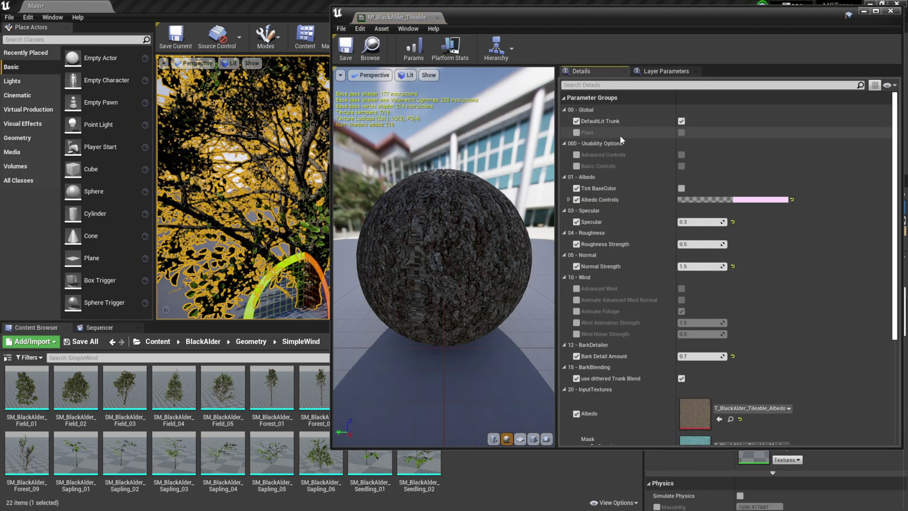
{"action": "scroll", "coordinate": [629, 308], "scroll_direction": "down", "scroll_amount": 2}
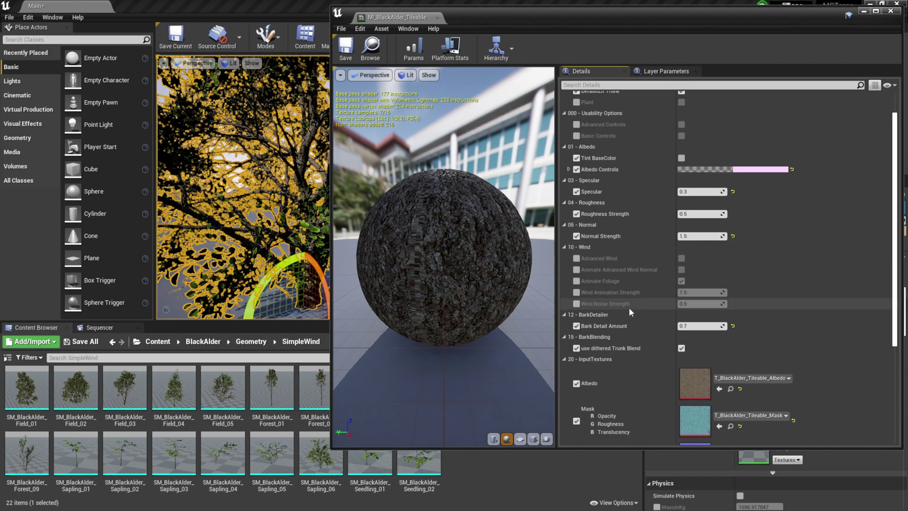
{"action": "scroll", "coordinate": [669, 350], "scroll_direction": "up", "scroll_amount": 2}
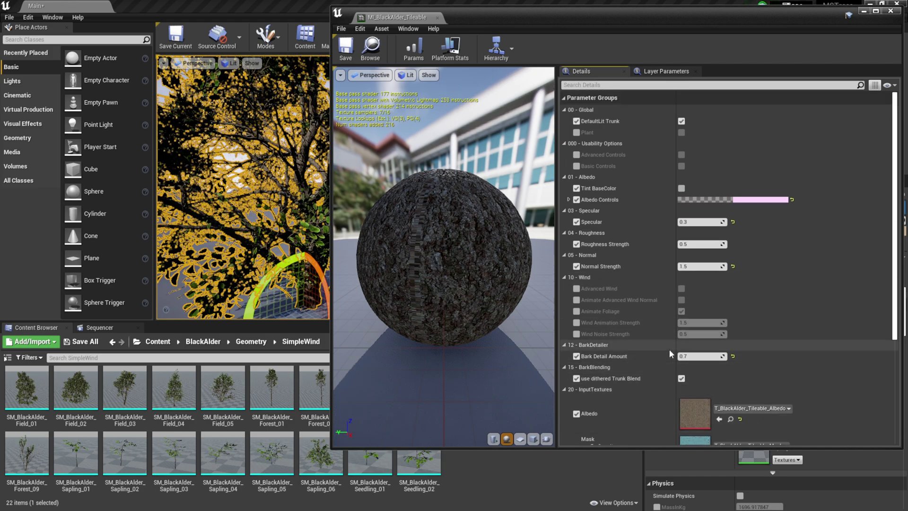
{"action": "scroll", "coordinate": [638, 333], "scroll_direction": "down", "scroll_amount": 7}
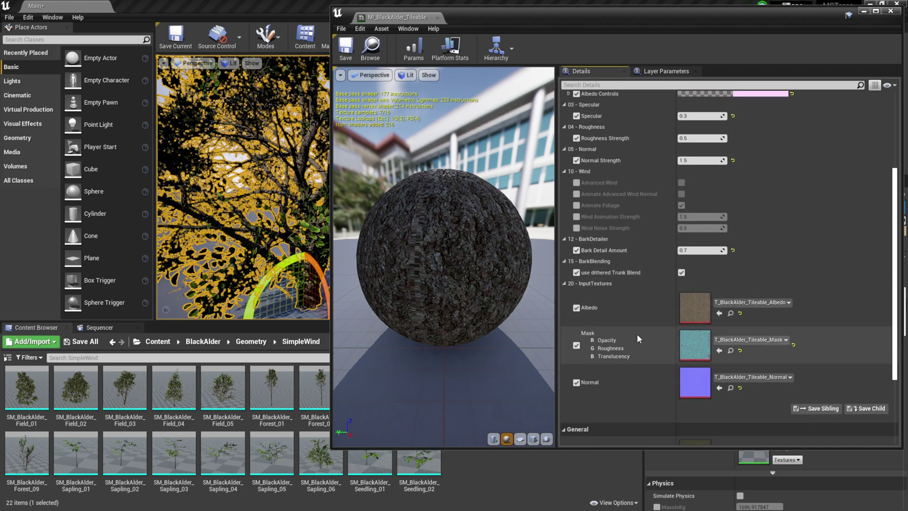
{"action": "scroll", "coordinate": [637, 334], "scroll_direction": "down", "scroll_amount": 2}
{"action": "scroll", "coordinate": [637, 333], "scroll_direction": "up", "scroll_amount": 9}
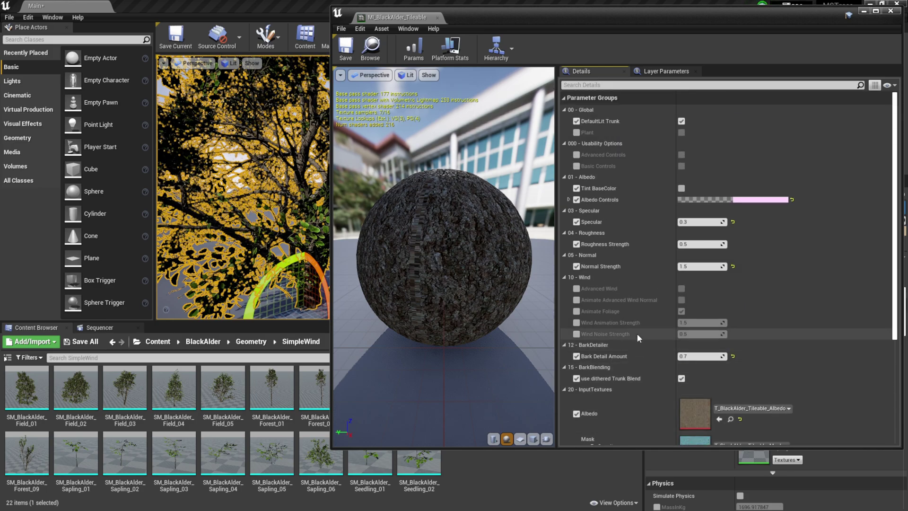
{"action": "left_click", "coordinate": [896, 10]}
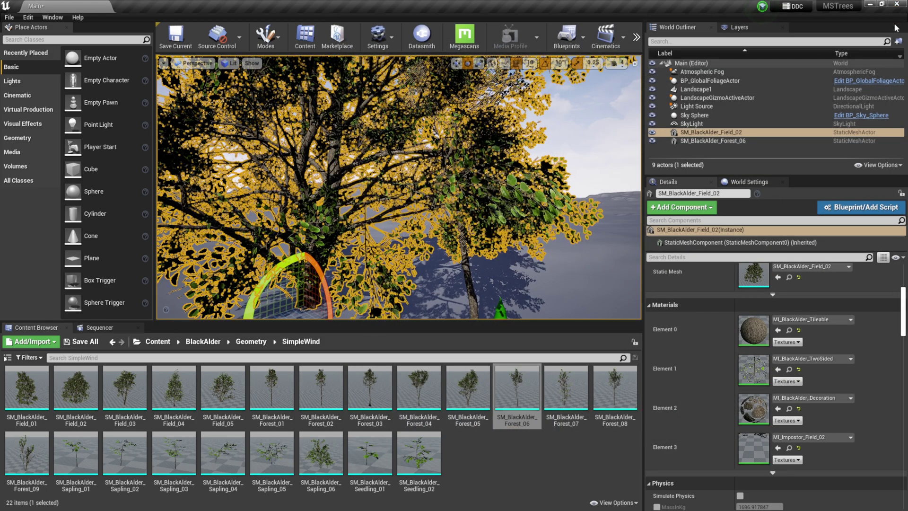
- Enable Winter under 11 - Seasons in the MI_BlackAlder_TwoSided leaf material instance
{"action": "double_click", "coordinate": [756, 370]}
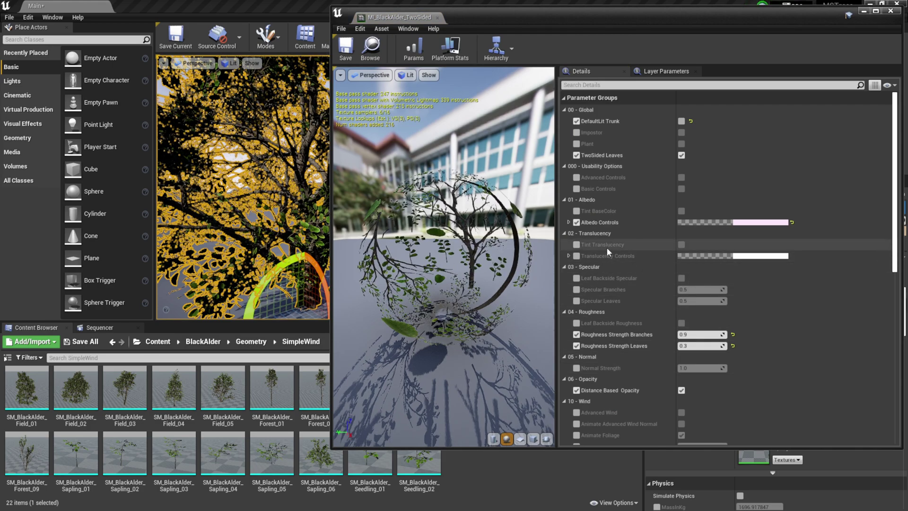
{"action": "scroll", "coordinate": [607, 247], "scroll_direction": "down", "scroll_amount": 5}
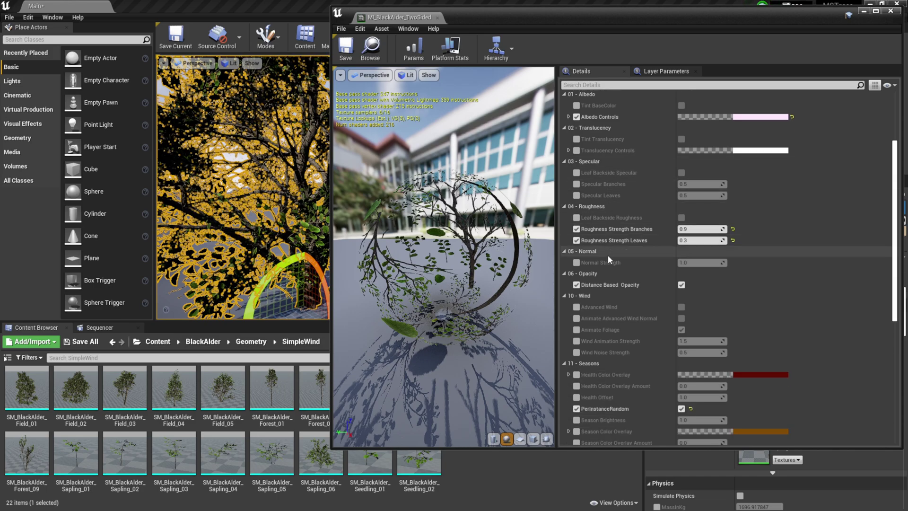
{"action": "scroll", "coordinate": [608, 256], "scroll_direction": "down", "scroll_amount": 2}
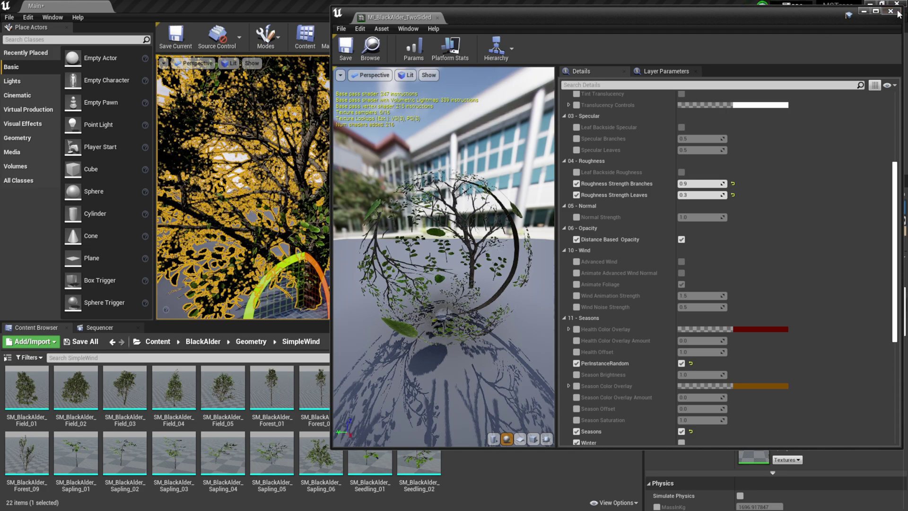
{"action": "scroll", "coordinate": [824, 165], "scroll_direction": "down", "scroll_amount": 5}
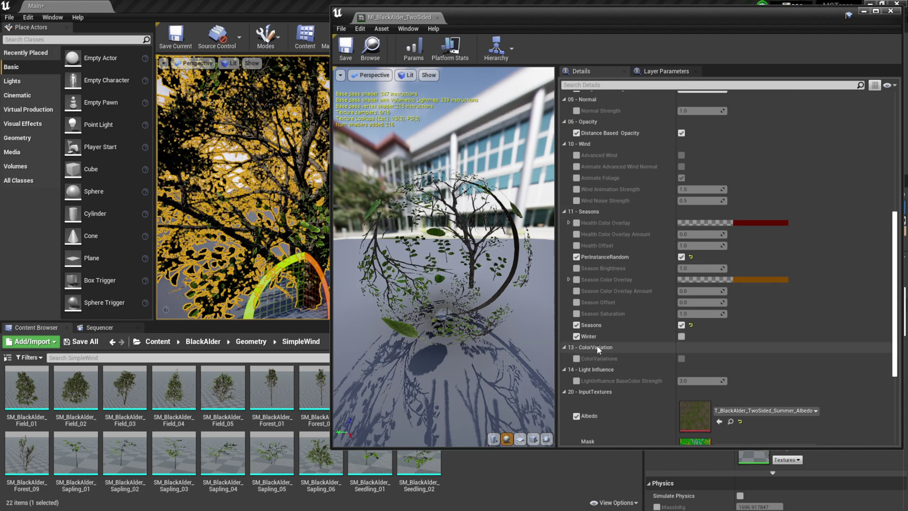
{"action": "left_click", "coordinate": [681, 336]}
- Move the material editor aside and orbit the viewport across the bare winter Black Alders
{"action": "left_click_drag", "start_coordinate": [525, 23], "coordinate": [769, 40]}
{"action": "left_click", "coordinate": [523, 209]}
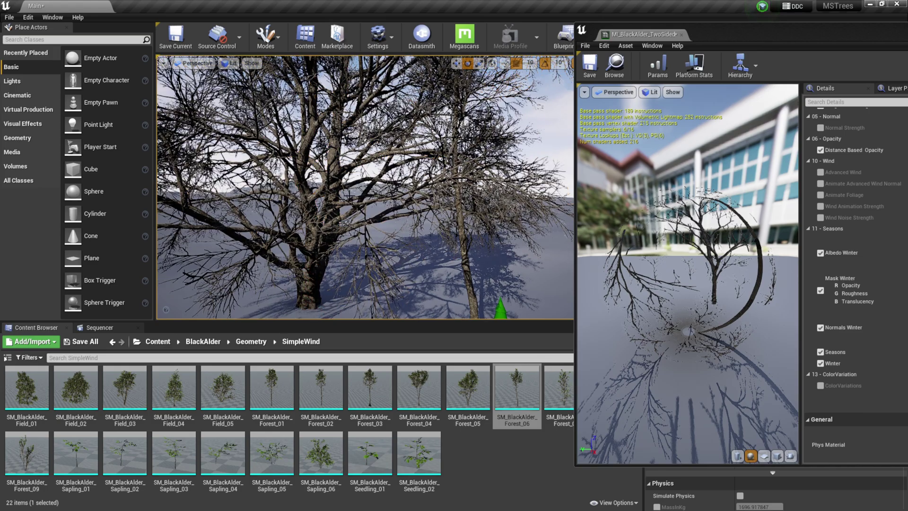
{"action": "right_click_drag", "start_coordinate": [348, 194], "coordinate": [355, 213]}
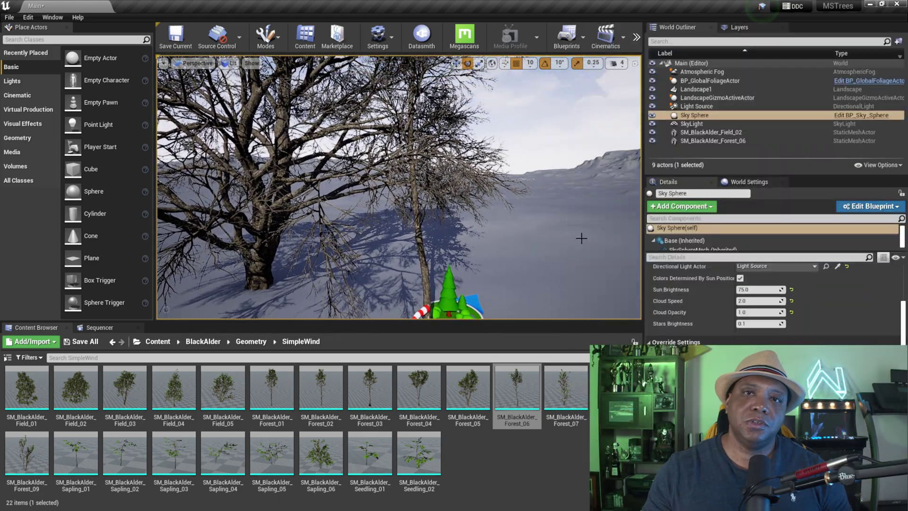